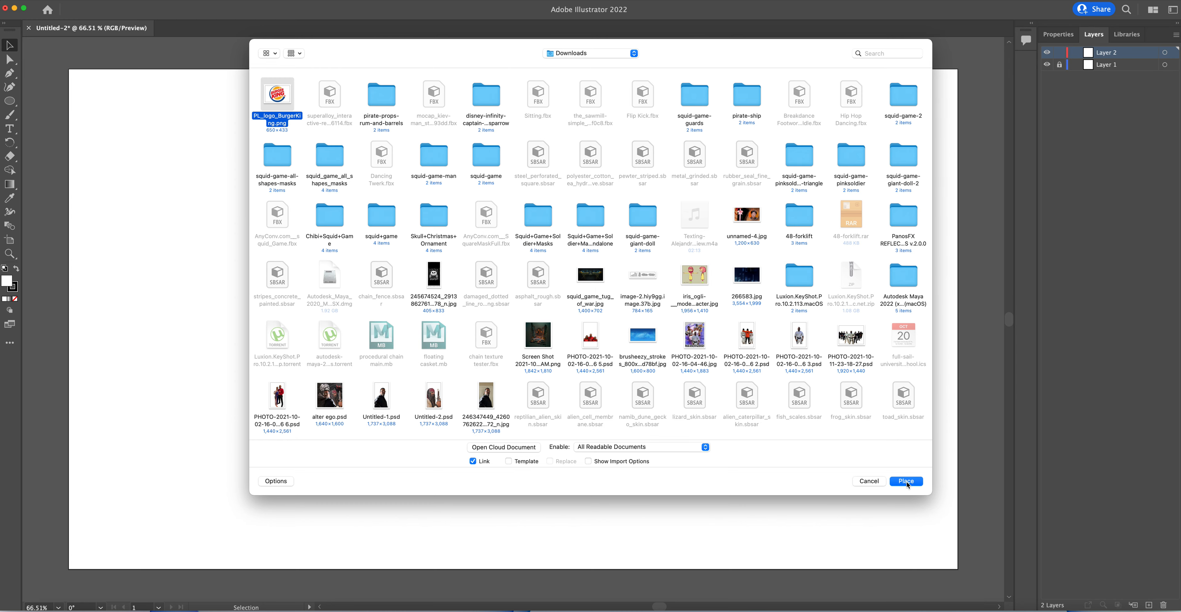
Place PL_logo_BurgerKing.png centred on the artboard and enlarge it proportionally to about 1021 pt high.
{"action": "left_click", "coordinate": [906, 482]}
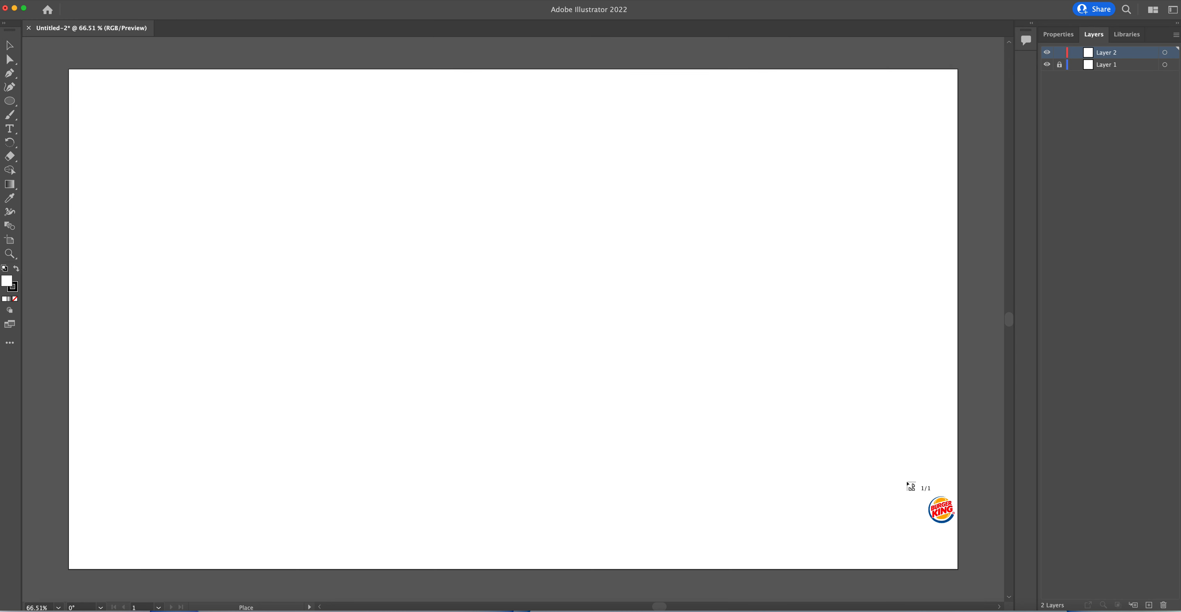
{"action": "left_click", "coordinate": [274, 105]}
{"action": "left_click_drag", "start_coordinate": [460, 168], "coordinate": [546, 275]}
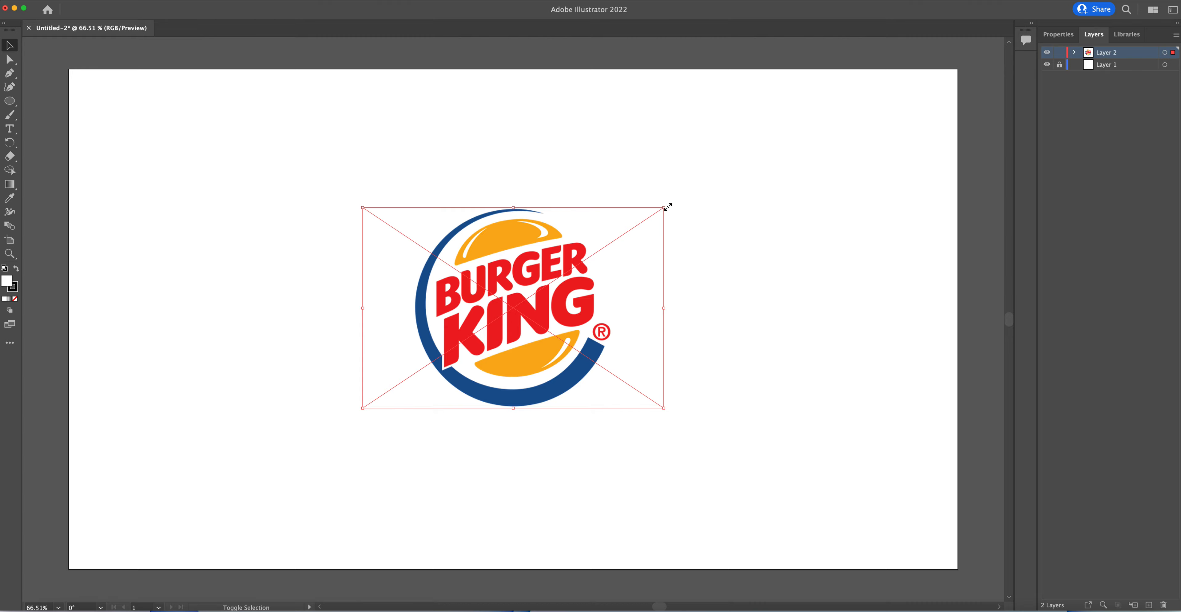
{"action": "left_click_drag", "start_coordinate": [664, 208], "coordinate": [933, 73]}
{"action": "mouse_move", "coordinate": [602, 178]}
{"action": "left_mouse_down"}
{"action": "mouse_move", "coordinate": [587, 194]}
{"action": "mouse_move", "coordinate": [593, 186]}
{"action": "left_mouse_up"}
Lock Layer 2, duplicate it, and unlock the duplicate layer.
{"action": "left_click", "coordinate": [1059, 54]}
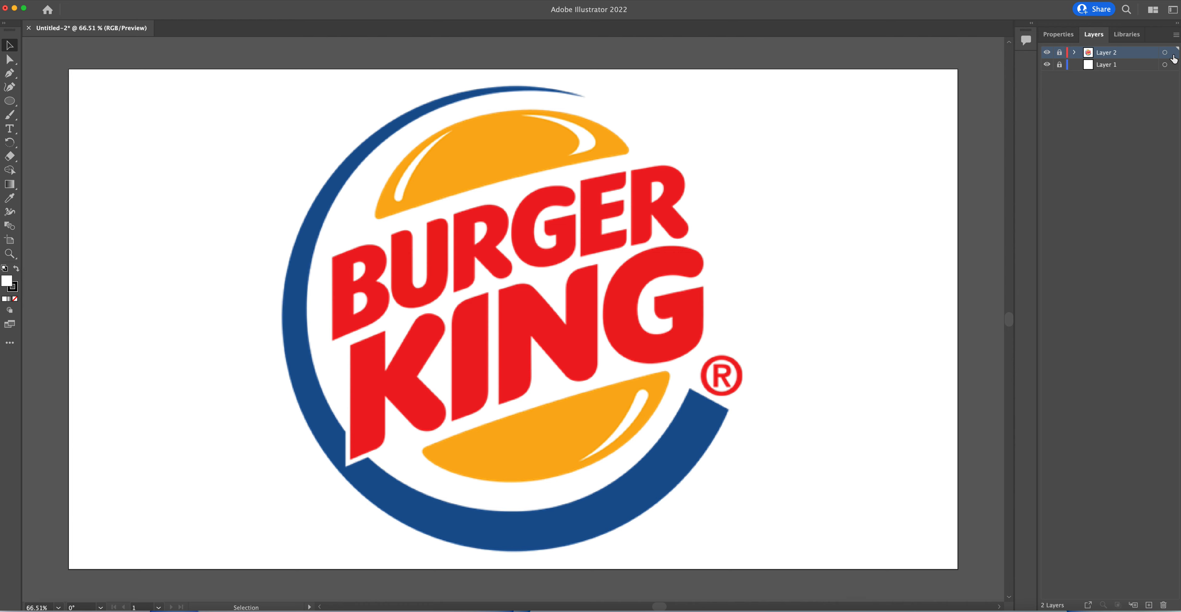
{"action": "left_click", "coordinate": [1176, 36]}
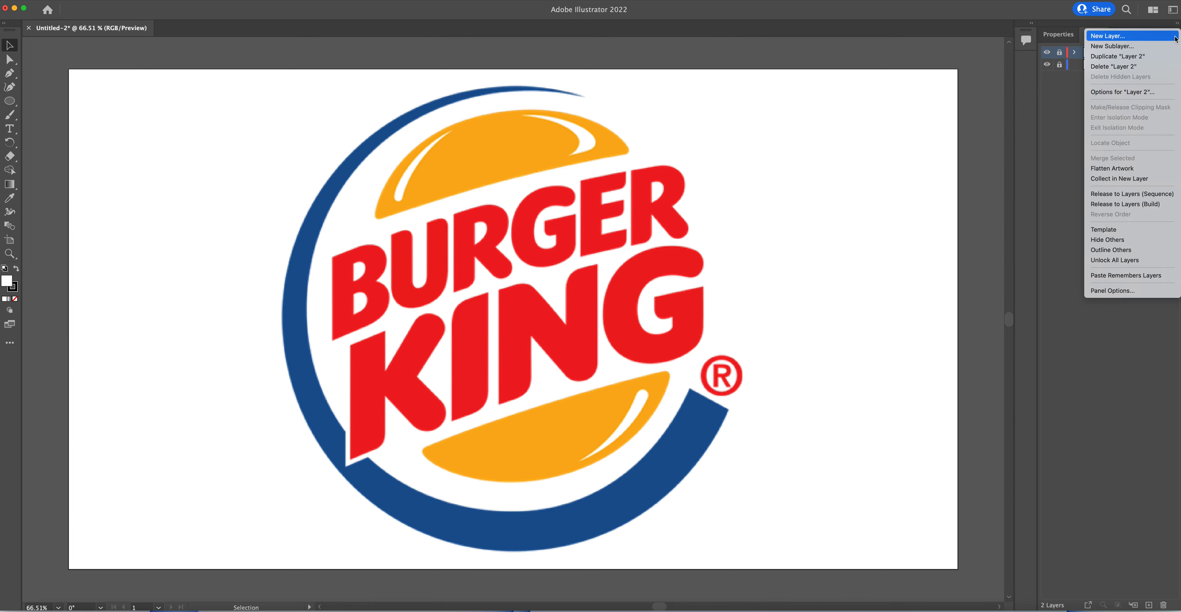
{"action": "left_click", "coordinate": [1150, 57]}
{"action": "left_click", "coordinate": [1059, 53]}
Apply Image Trace with the 3 Colors preset to the logo on Layer 2 copy.
{"action": "left_click", "coordinate": [1165, 52]}
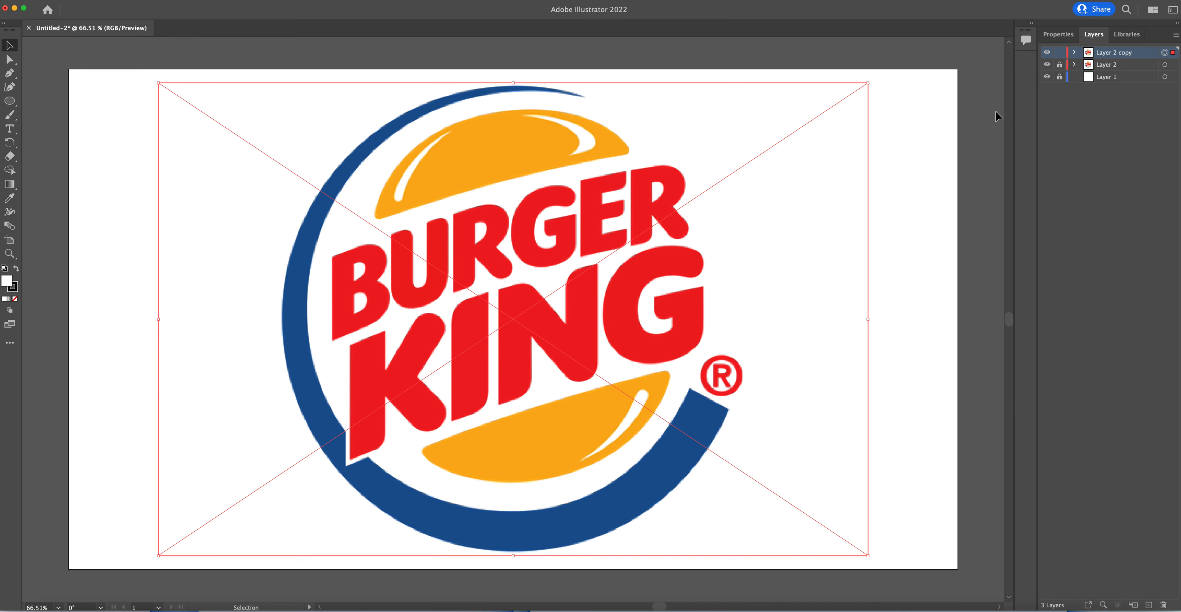
{"action": "left_click", "coordinate": [1062, 40]}
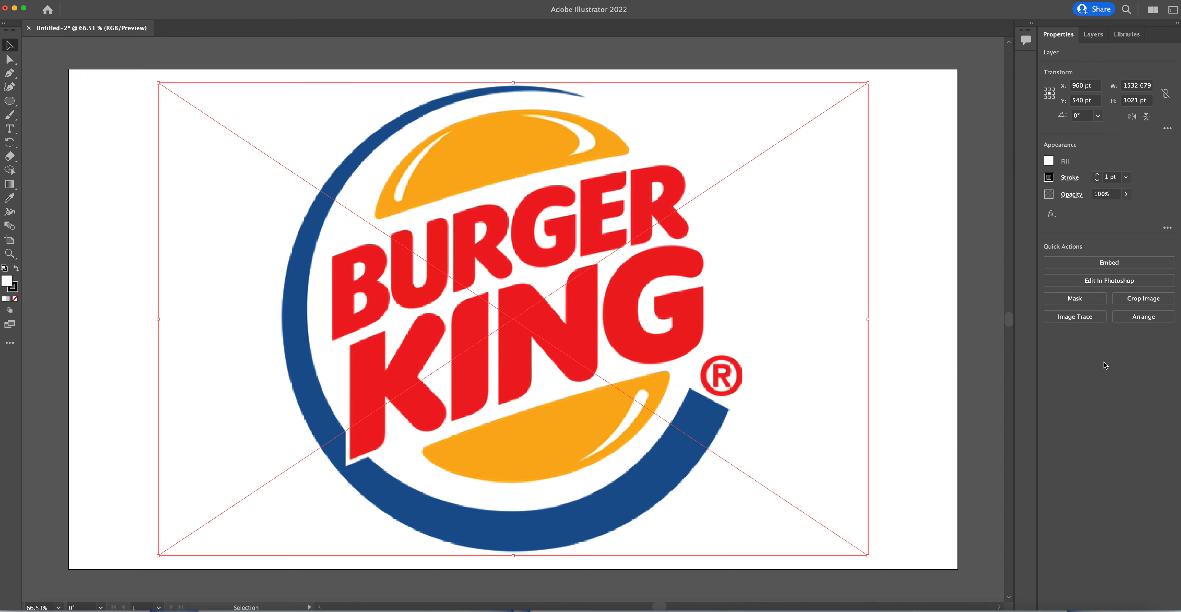
{"action": "left_click", "coordinate": [1086, 321]}
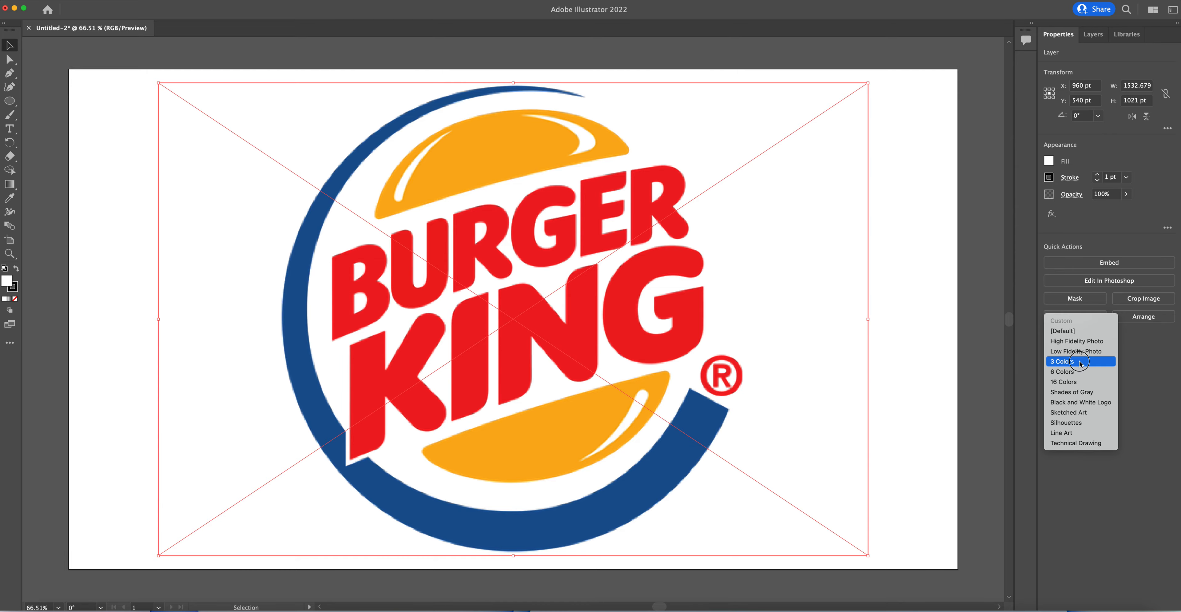
{"action": "left_click", "coordinate": [1081, 362]}
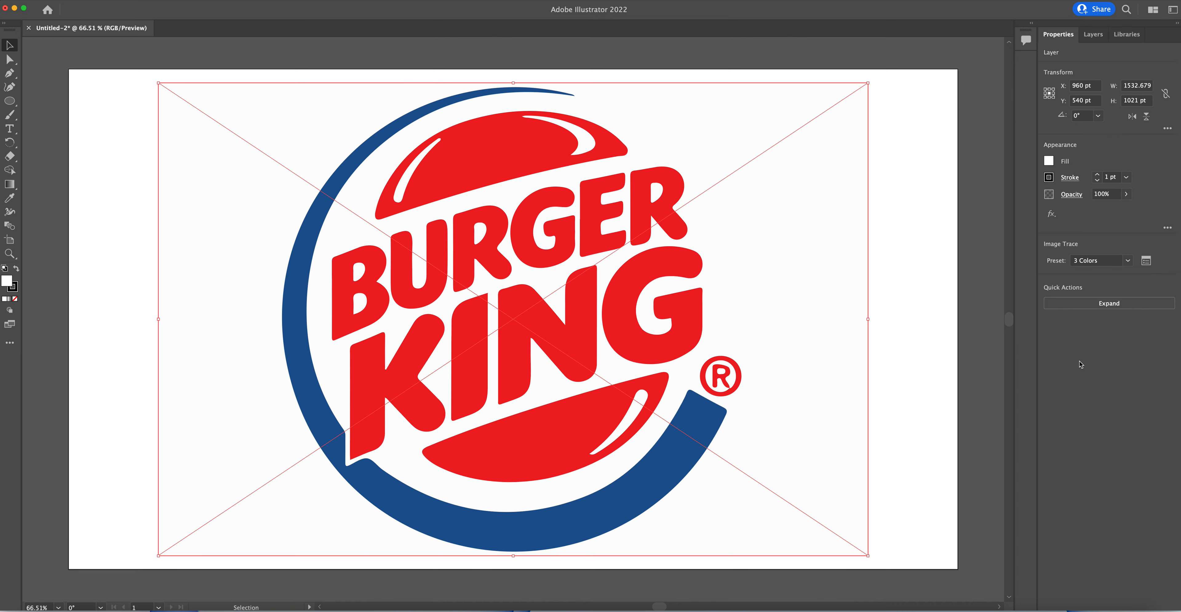
Raise the maximum number of colors in the logo's Image Trace settings to 4.
{"action": "left_click", "coordinate": [1146, 262]}
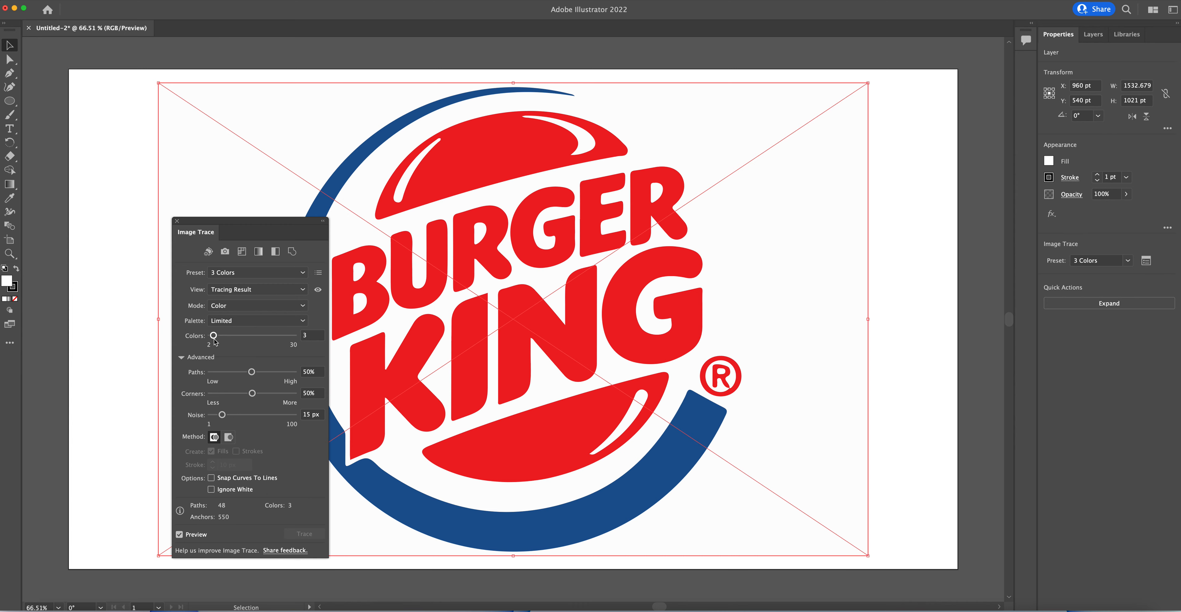
{"action": "left_click_drag", "start_coordinate": [214, 340], "coordinate": [216, 340]}
{"action": "left_click", "coordinate": [306, 335]}
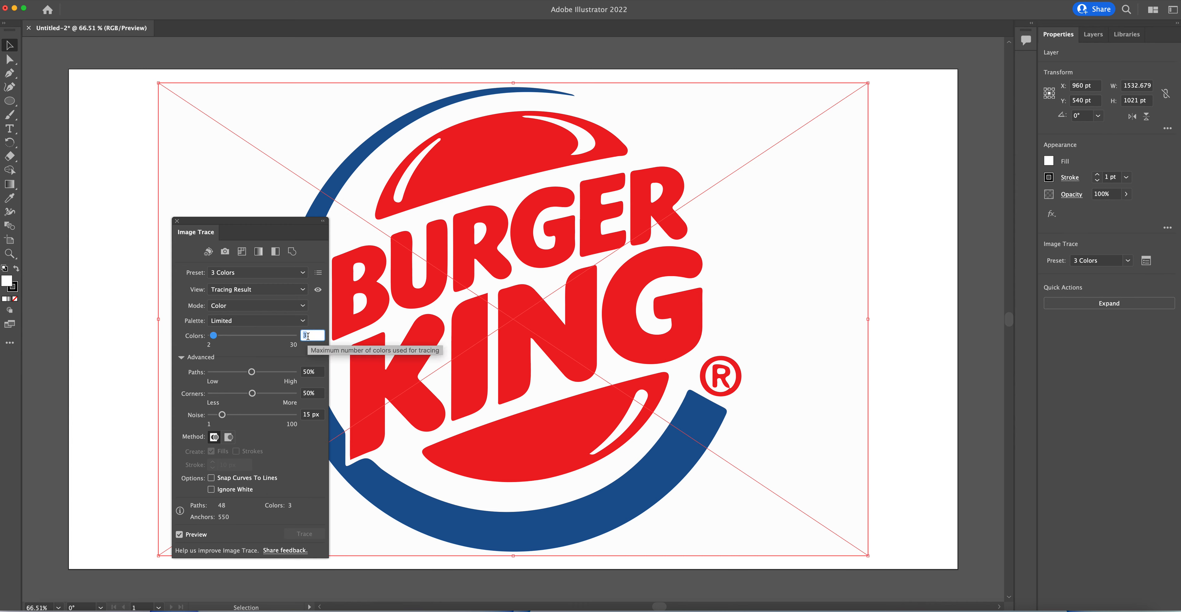
{"action": "key", "text": "Return"}
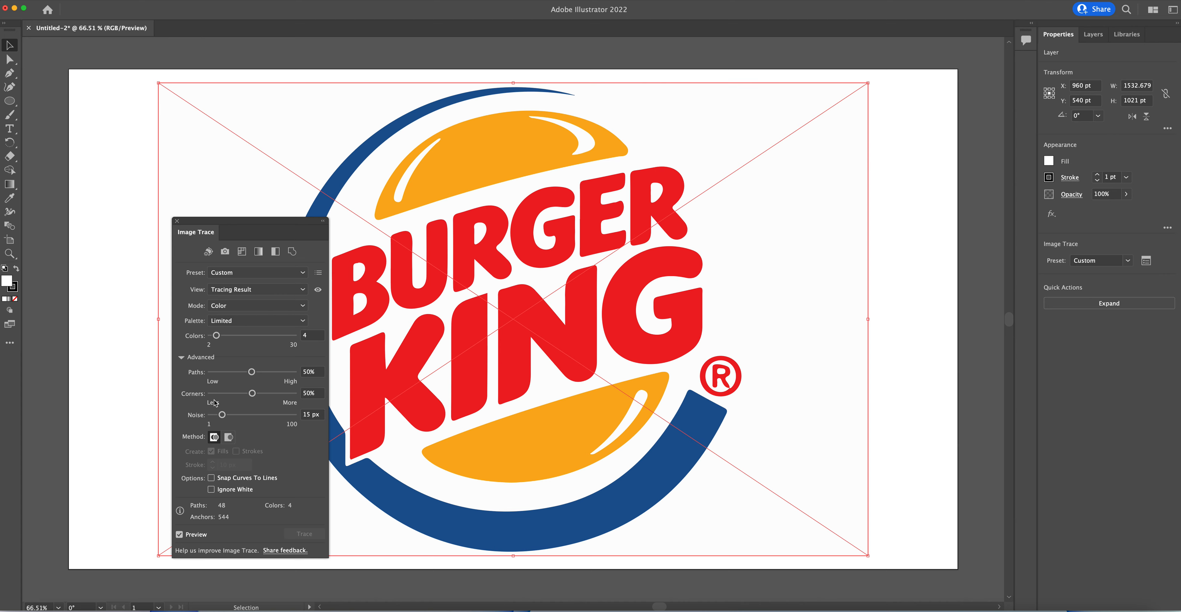
Set the trace's Corners to 100% and Noise to 1 px, and close the Image Trace settings.
{"action": "left_click_drag", "start_coordinate": [252, 394], "coordinate": [322, 402]}
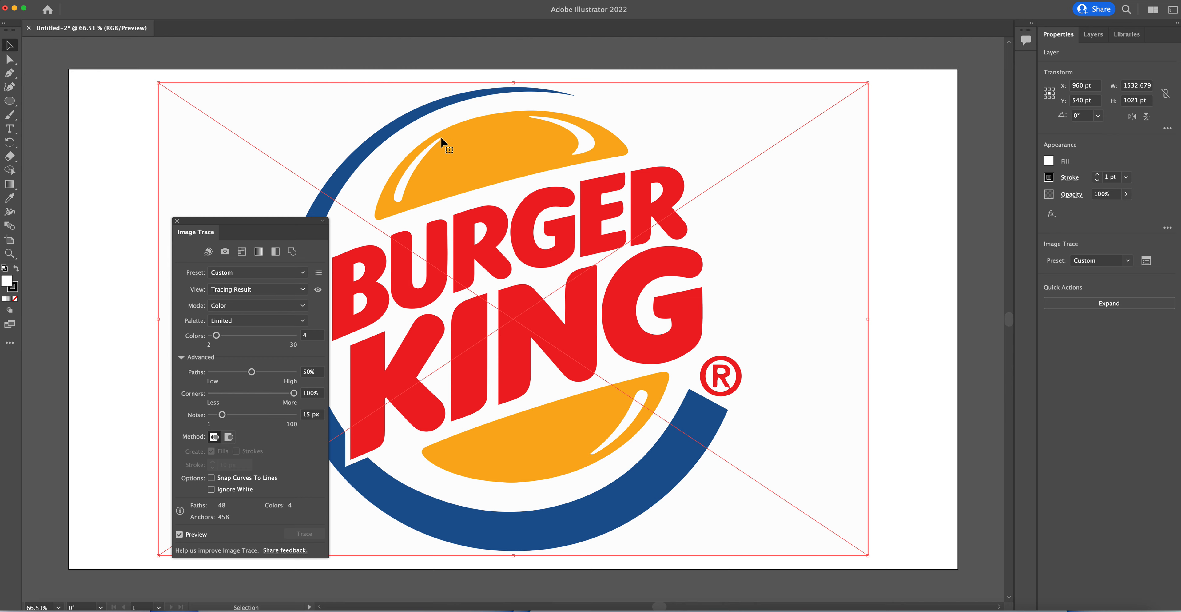
{"action": "left_click_drag", "start_coordinate": [223, 415], "coordinate": [208, 415]}
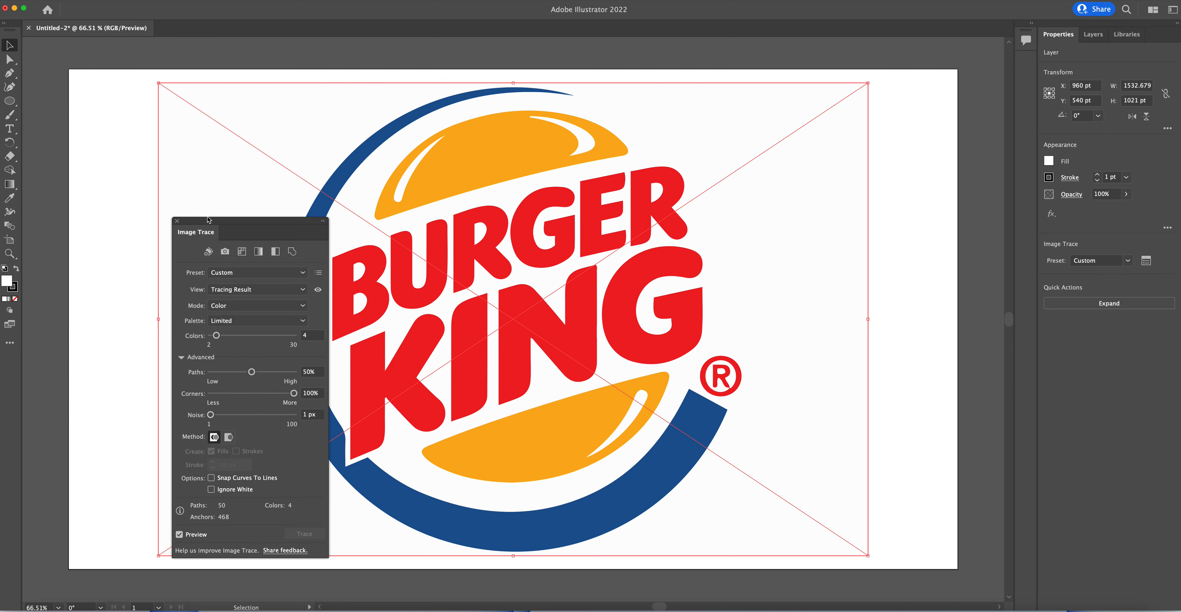
{"action": "left_click", "coordinate": [177, 223]}
Compare the traced logo with the original image by repeatedly hiding and showing Layer 2 copy.
{"action": "left_click", "coordinate": [1093, 35]}
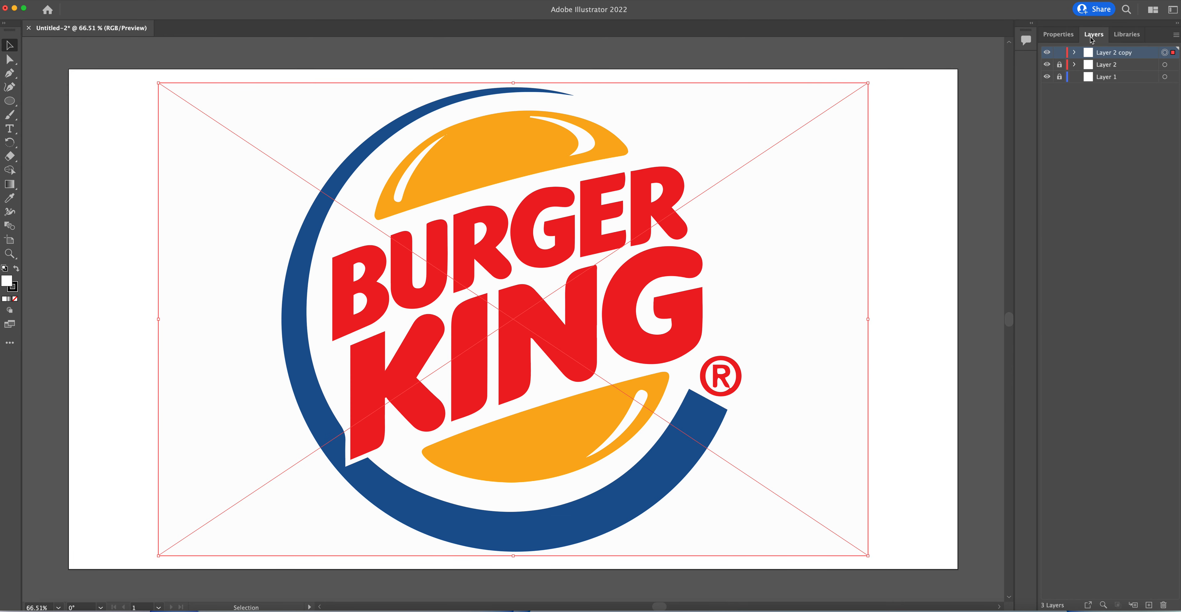
{"action": "left_click", "coordinate": [1047, 54]}
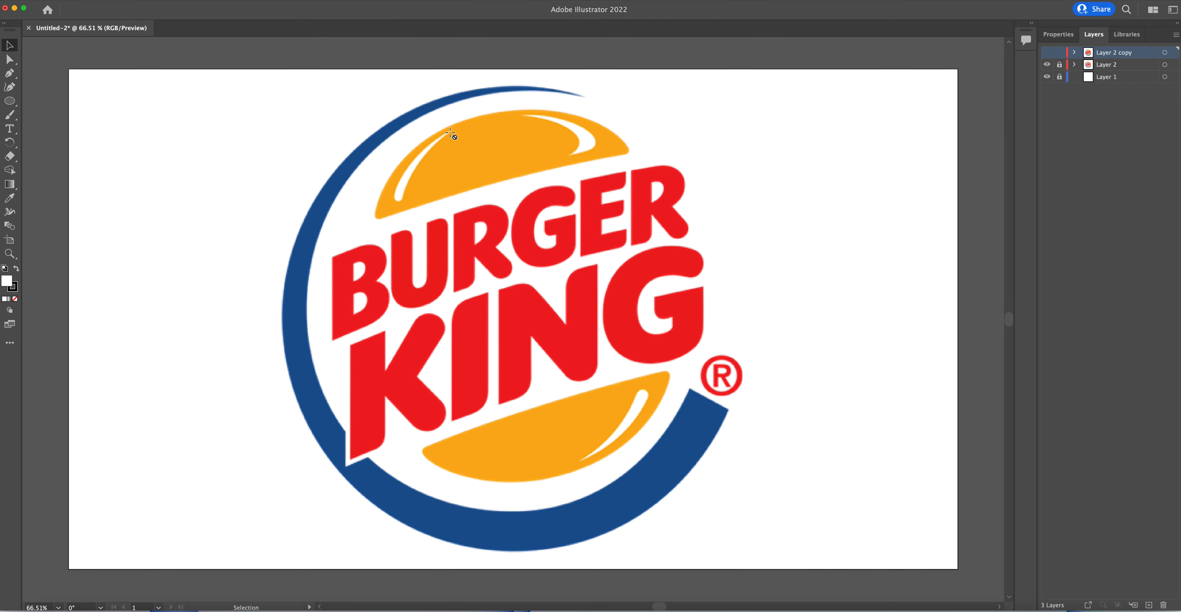
{"action": "left_click", "coordinate": [1048, 55]}
{"action": "left_click", "coordinate": [1049, 54]}
{"action": "left_click", "coordinate": [1048, 55]}
{"action": "left_click", "coordinate": [1049, 54]}
{"action": "left_click", "coordinate": [1049, 55]}
{"action": "left_click", "coordinate": [1048, 55]}
{"action": "left_click", "coordinate": [1049, 55]}
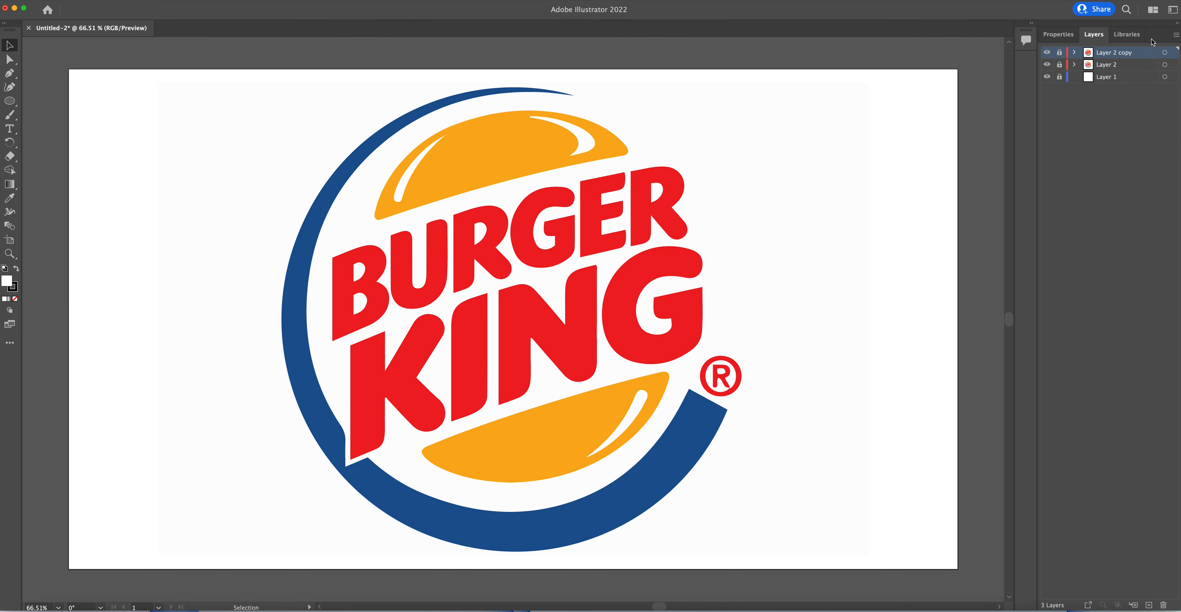
Duplicate Layer 2 copy and hide the layer it was duplicated from.
{"action": "left_click", "coordinate": [1176, 35]}
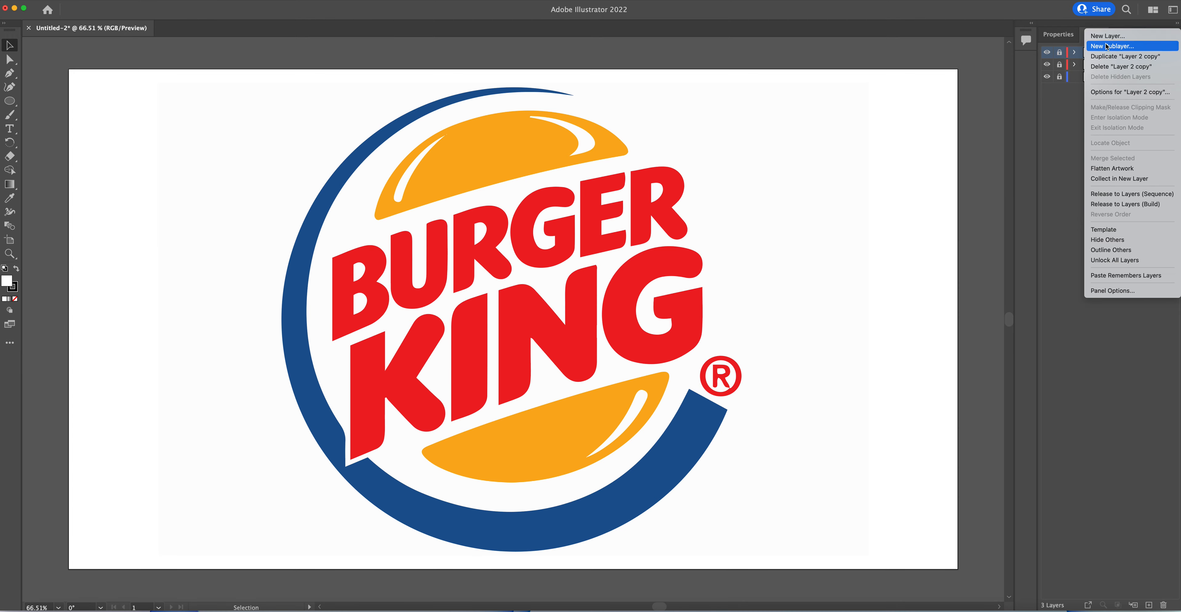
{"action": "left_click", "coordinate": [1115, 56]}
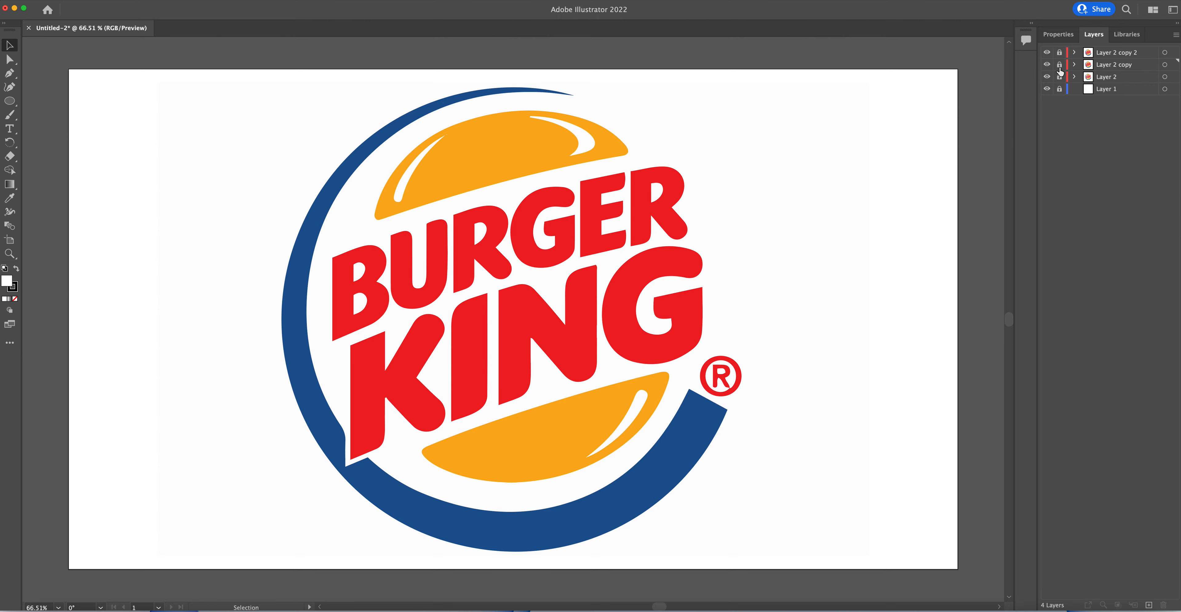
{"action": "left_click", "coordinate": [1047, 64]}
Unlock Layer 2 copy 2 and move its traced logo off the artboard to the empty canvas at the upper right.
{"action": "left_click_drag", "start_coordinate": [841, 218], "coordinate": [610, 286]}
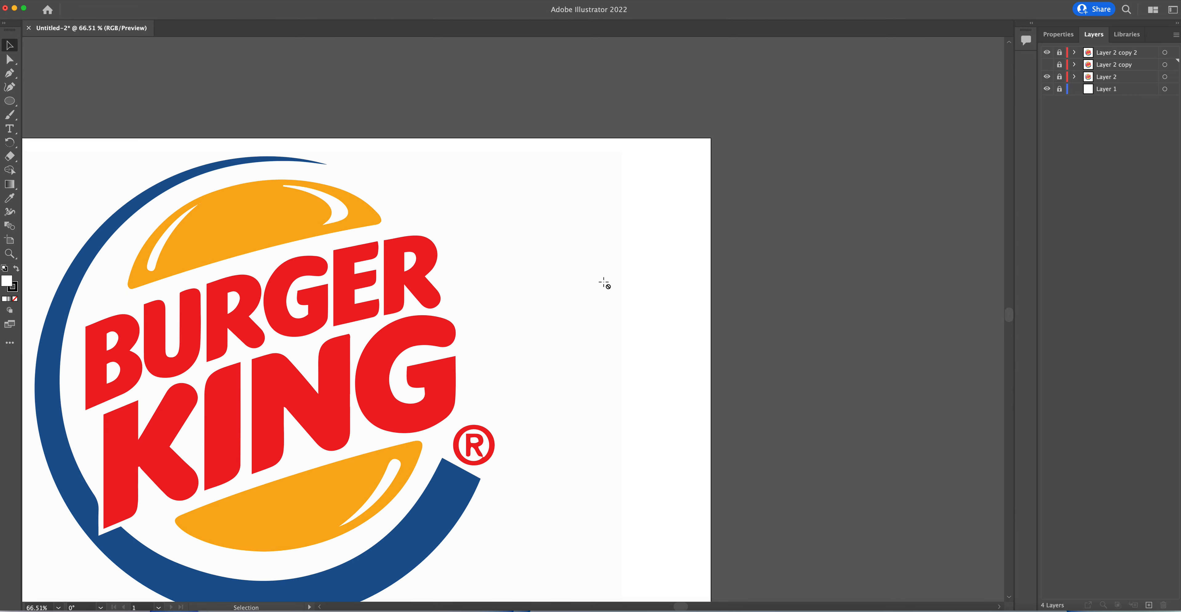
{"action": "key", "text": "super+minus"}
{"action": "key", "text": "super+minus"}
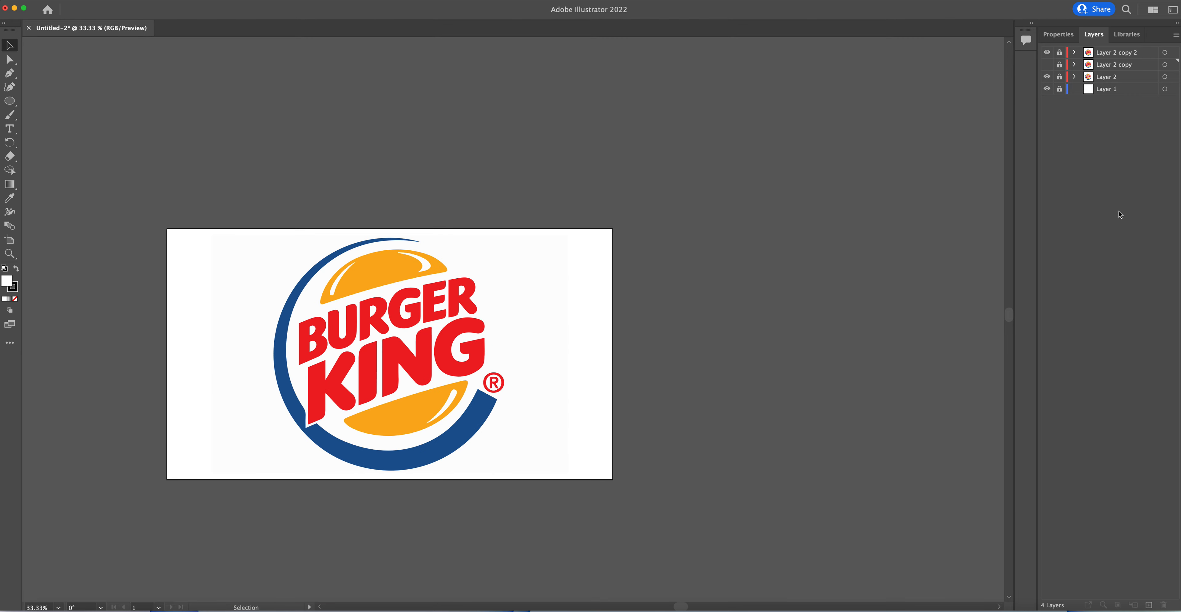
{"action": "left_click", "coordinate": [1059, 52]}
{"action": "left_click", "coordinate": [1152, 57]}
{"action": "left_click", "coordinate": [1164, 52]}
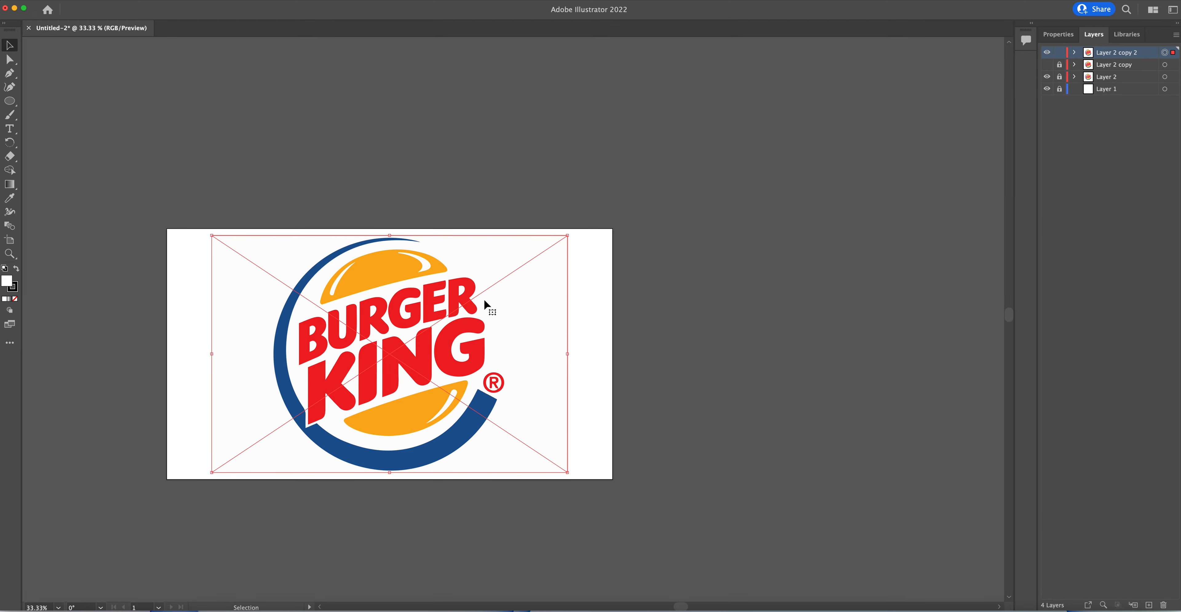
{"action": "left_click_drag", "start_coordinate": [390, 268], "coordinate": [815, 84]}
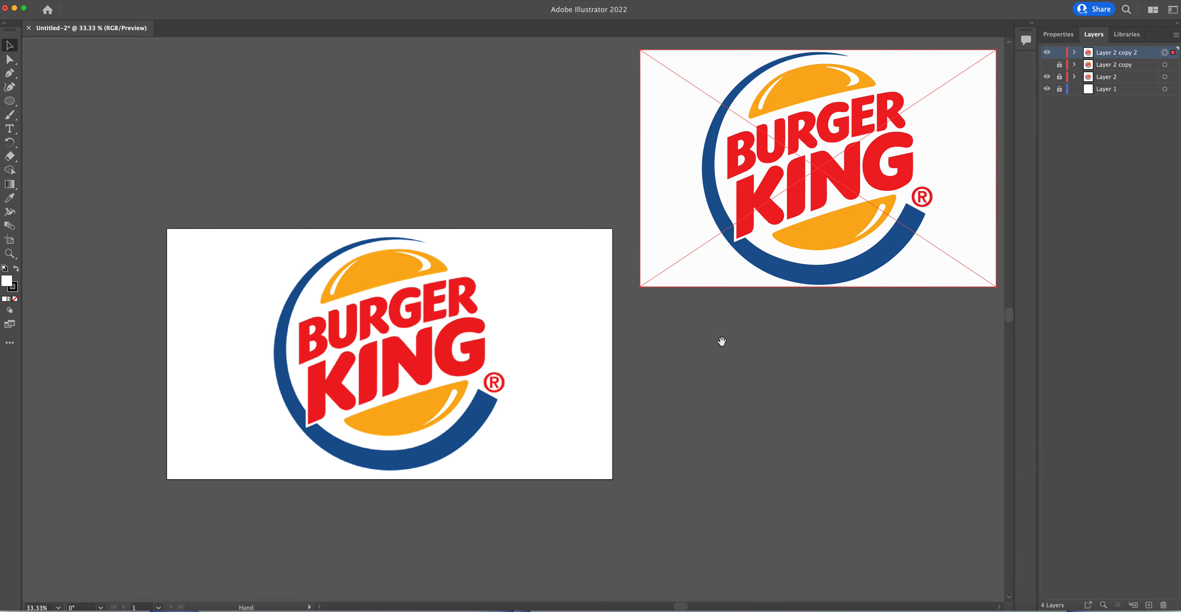
{"action": "left_click_drag", "start_coordinate": [719, 337], "coordinate": [601, 390]}
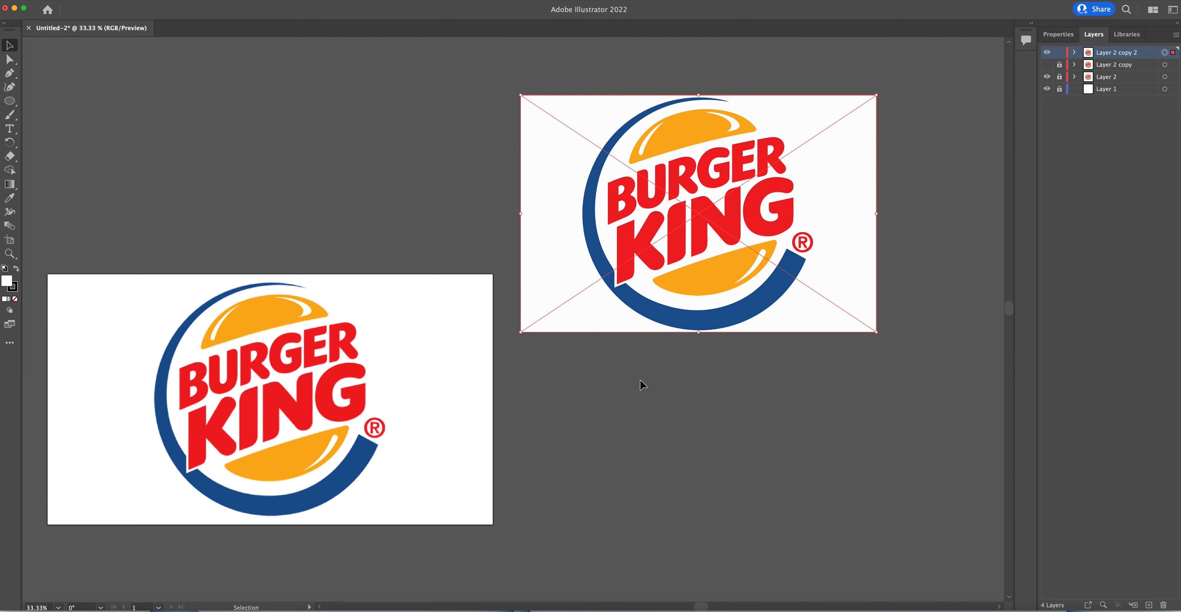
Try expanding the traced logo outside the artboard into vector paths.
{"action": "left_click", "coordinate": [885, 184]}
{"action": "left_click", "coordinate": [778, 226]}
{"action": "left_click", "coordinate": [1059, 35]}
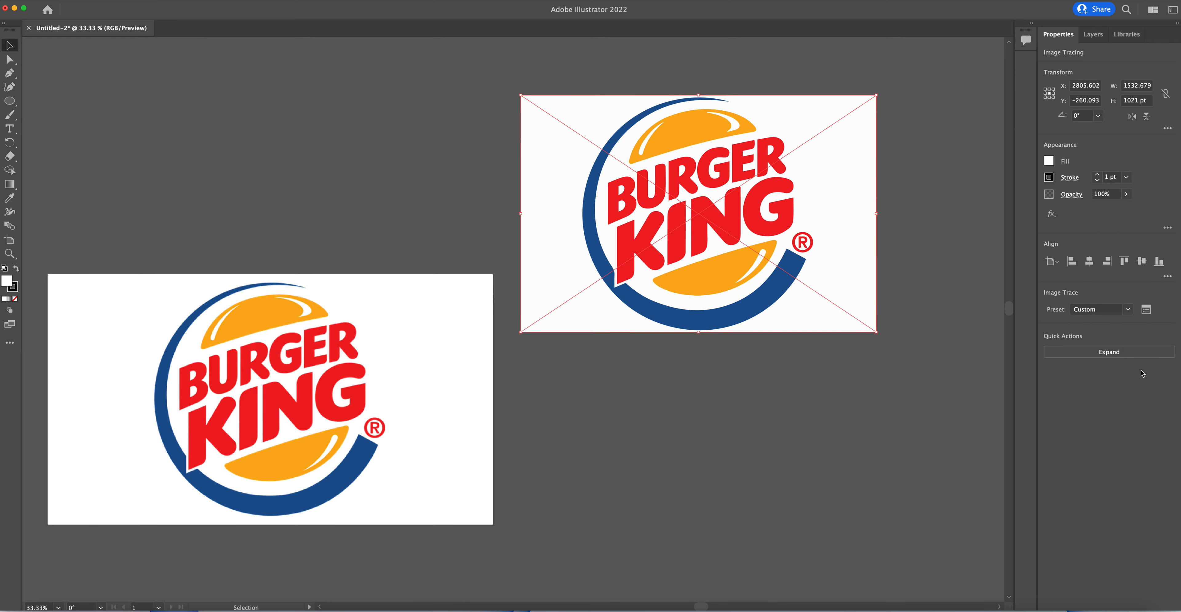
{"action": "left_click", "coordinate": [1129, 358]}
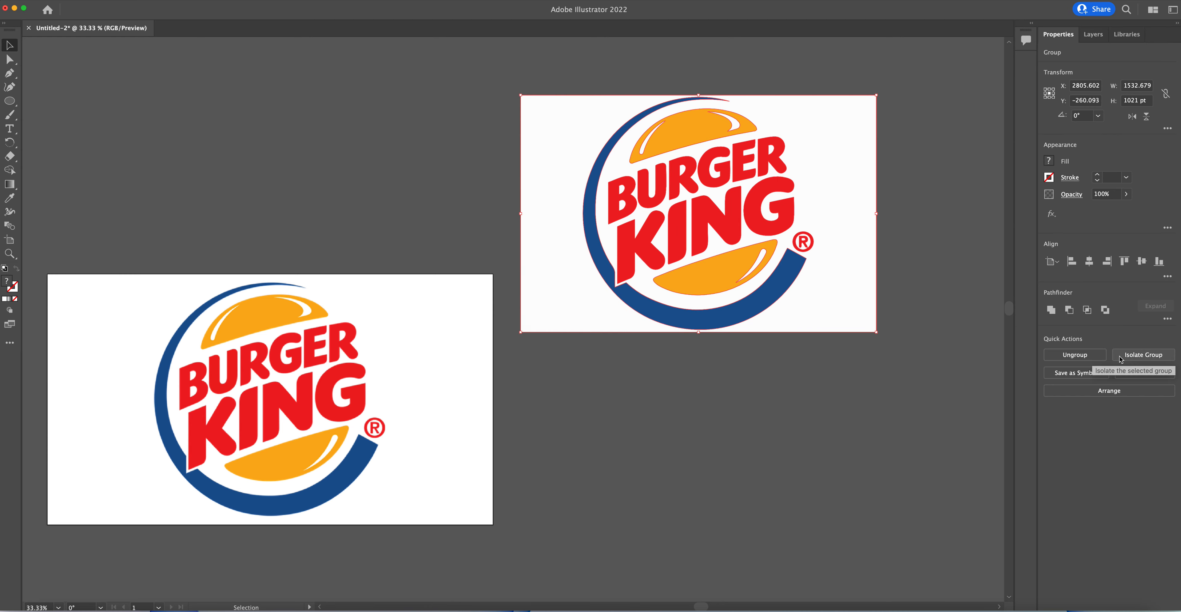
{"action": "key", "text": "super+z"}
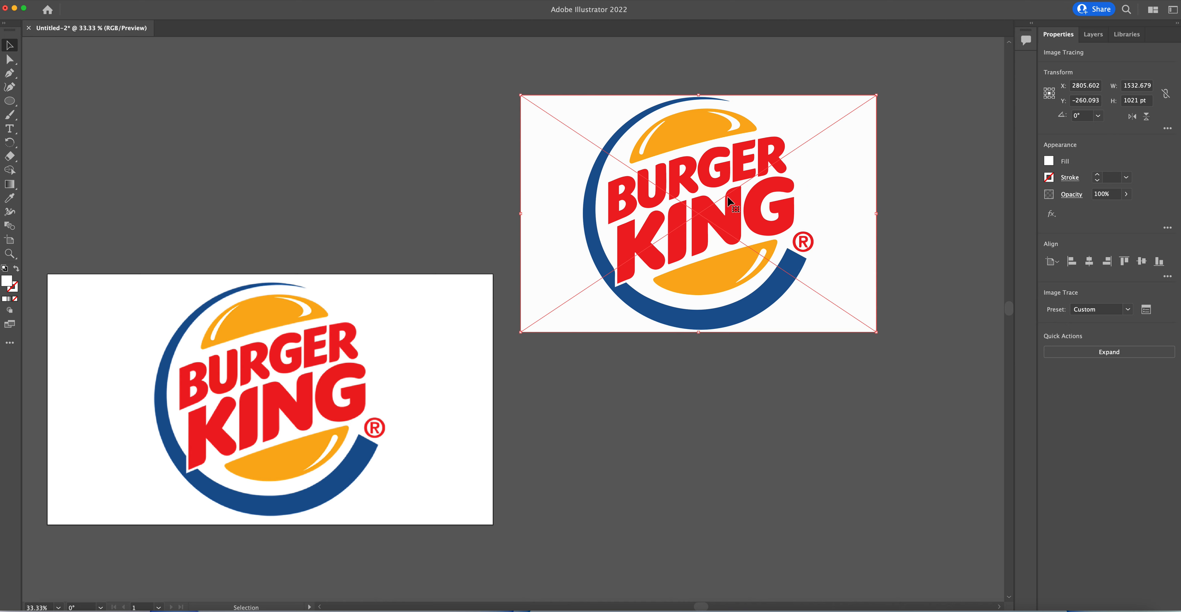
Expand the traced logo outside the artboard into vector paths and ungroup them.
{"action": "left_click", "coordinate": [811, 77]}
{"action": "left_click", "coordinate": [786, 121]}
{"action": "left_click", "coordinate": [1109, 352]}
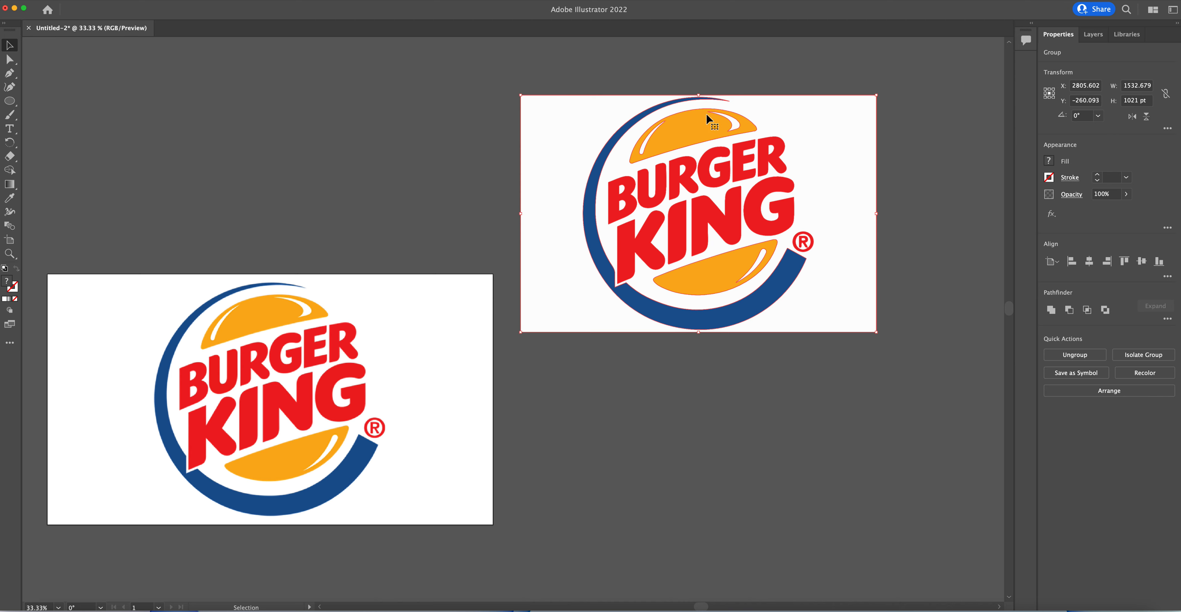
{"action": "left_click", "coordinate": [977, 79]}
{"action": "left_click", "coordinate": [823, 137]}
{"action": "left_click", "coordinate": [1081, 356]}
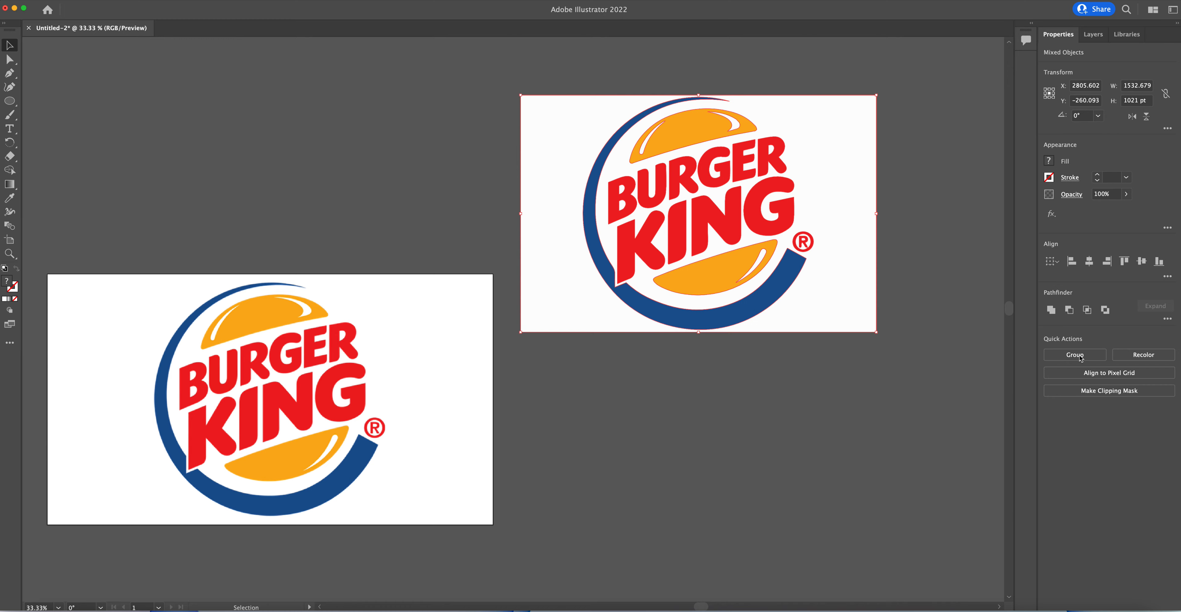
Pull the white background shape away from the ungrouped logo and delete it.
{"action": "left_click", "coordinate": [957, 348]}
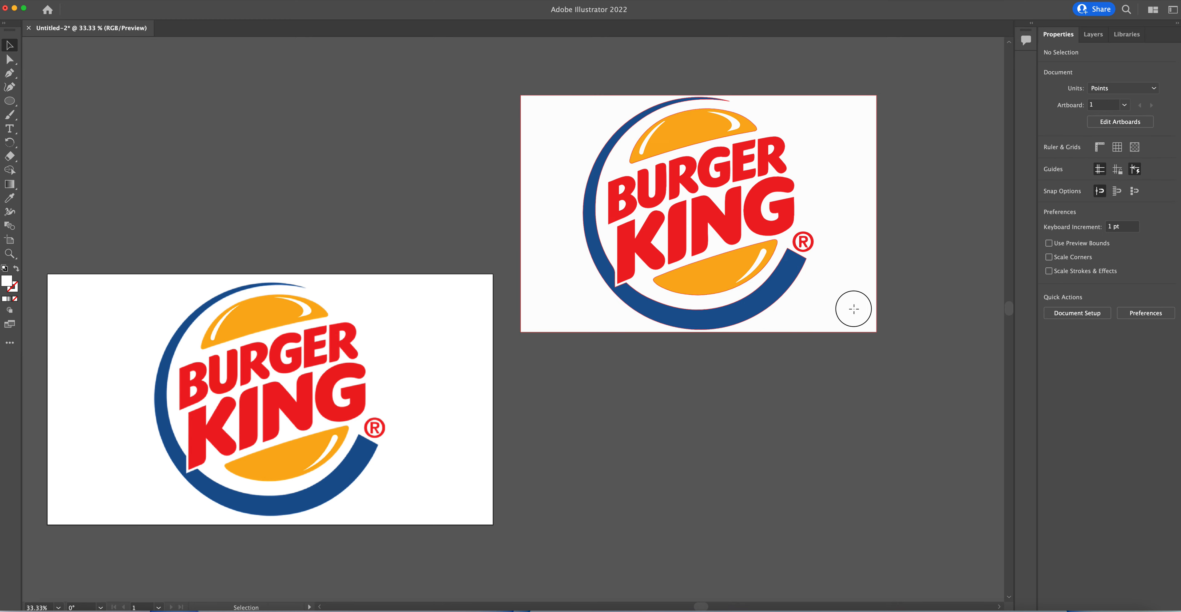
{"action": "left_click_drag", "start_coordinate": [853, 308], "coordinate": [907, 602]}
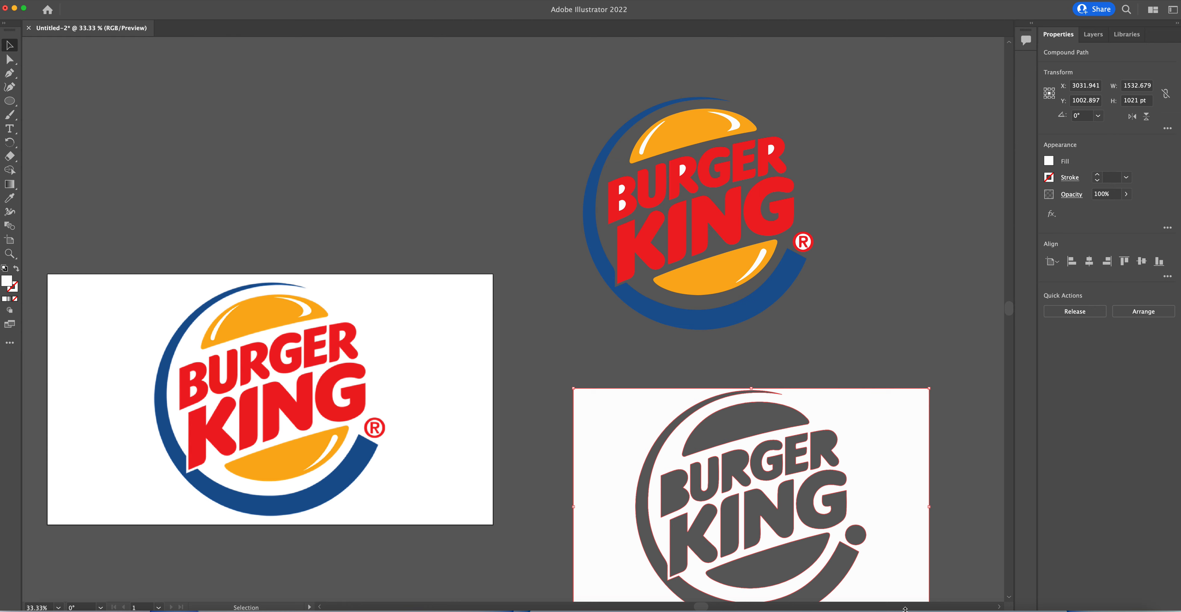
{"action": "key", "text": "Delete"}
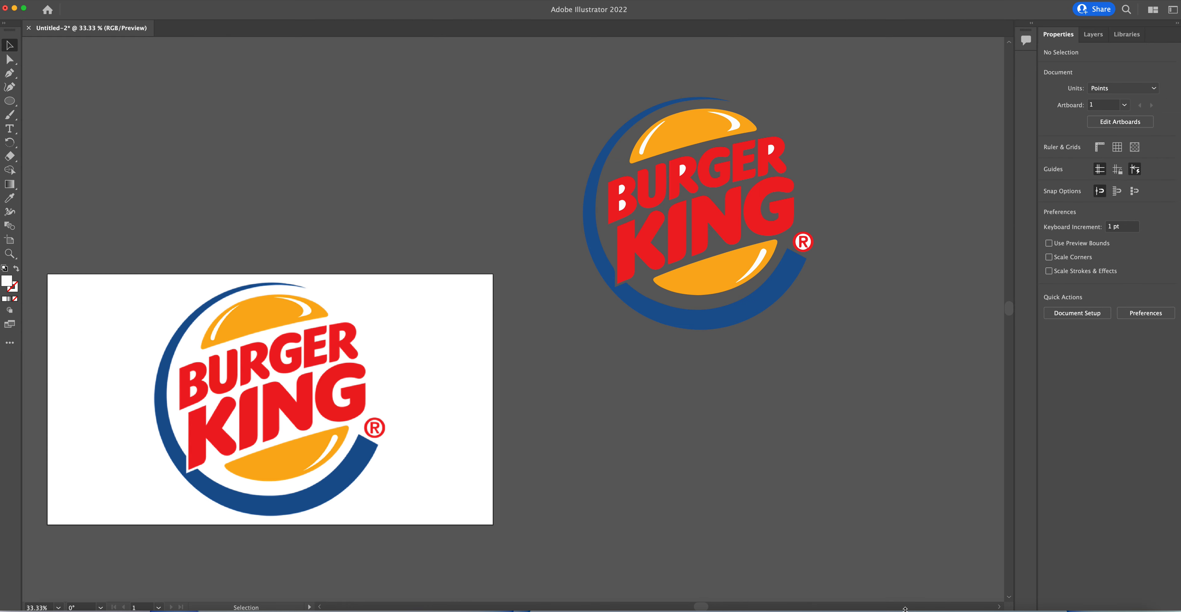
Delete the white shapes inside the letters B and R of the word BURGER.
{"action": "left_click", "coordinate": [623, 189]}
{"action": "key", "text": "Delete"}
{"action": "left_click", "coordinate": [623, 206]}
{"action": "key", "text": "Delete"}
{"action": "left_click", "coordinate": [683, 170]}
{"action": "key", "text": "Delete"}
{"action": "left_click", "coordinate": [773, 149]}
{"action": "key", "text": "Delete"}
Delete the white shapes inside the registered trademark symbol.
{"action": "left_click", "coordinate": [802, 242]}
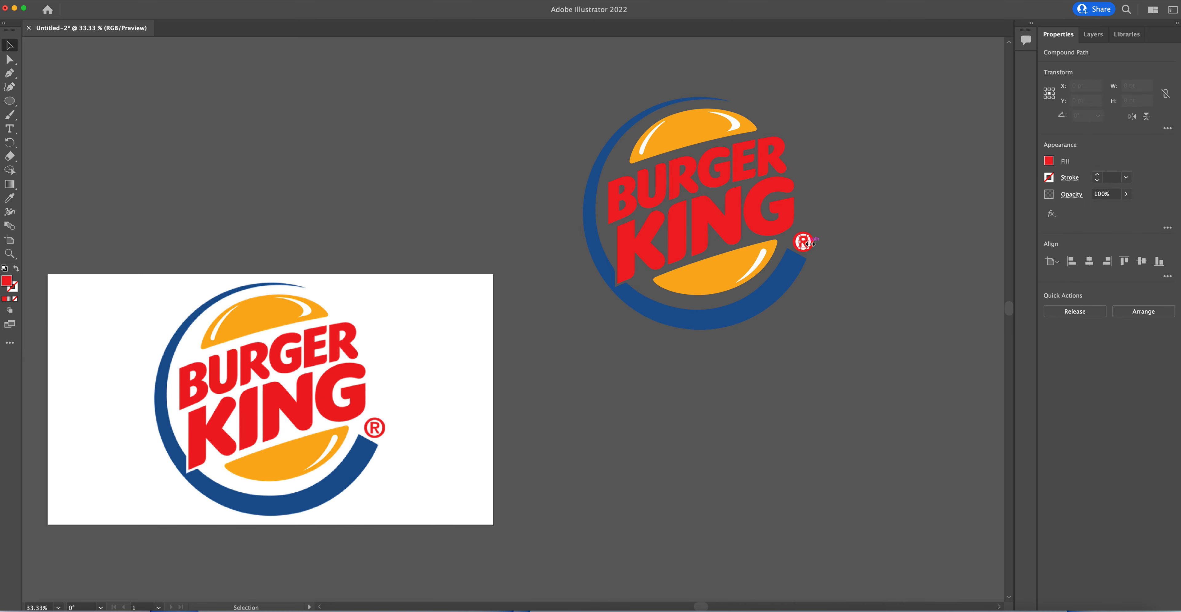
{"action": "left_click", "coordinate": [831, 252]}
{"action": "left_click", "coordinate": [809, 246]}
{"action": "key", "text": "Delete"}
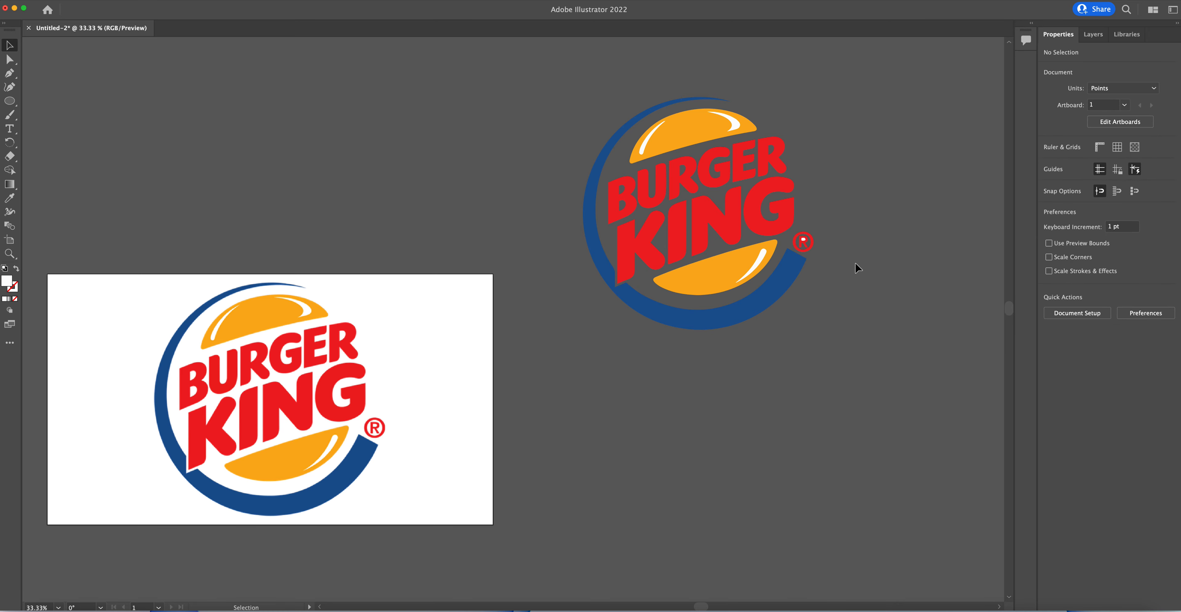
{"action": "left_click", "coordinate": [803, 244]}
{"action": "left_click", "coordinate": [852, 255]}
{"action": "left_click", "coordinate": [803, 244]}
{"action": "left_click", "coordinate": [875, 259]}
Examine the ring and letter R of the traced registered trademark symbol up close.
{"action": "left_click_drag", "start_coordinate": [593, 79], "coordinate": [804, 351]}
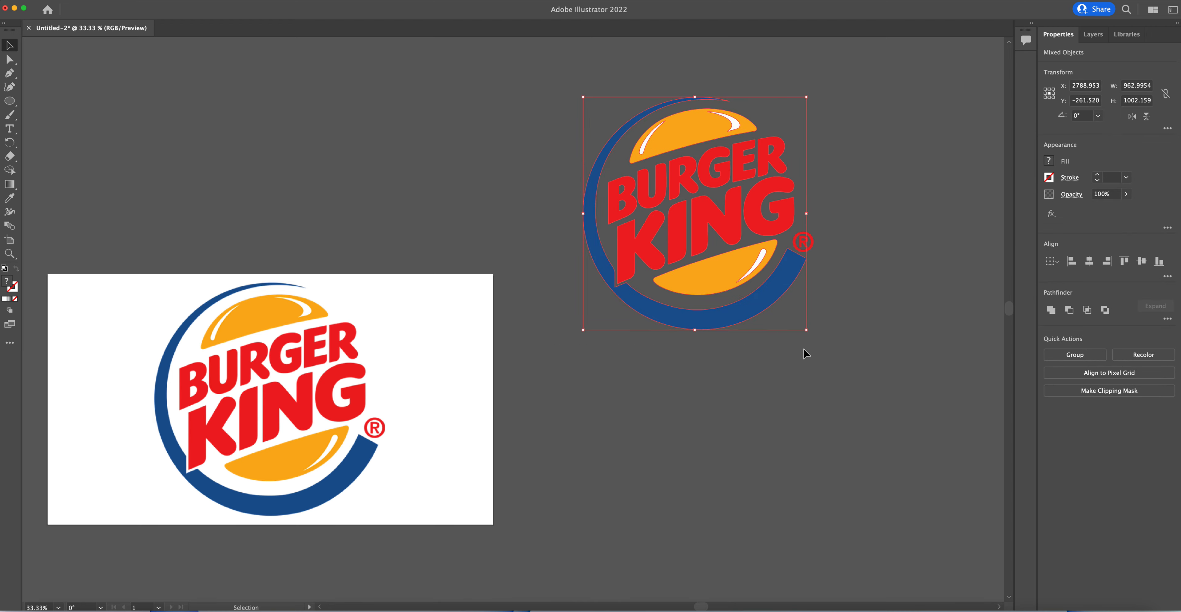
{"action": "left_click", "coordinate": [845, 344]}
{"action": "left_click_drag", "start_coordinate": [580, 55], "coordinate": [871, 371]}
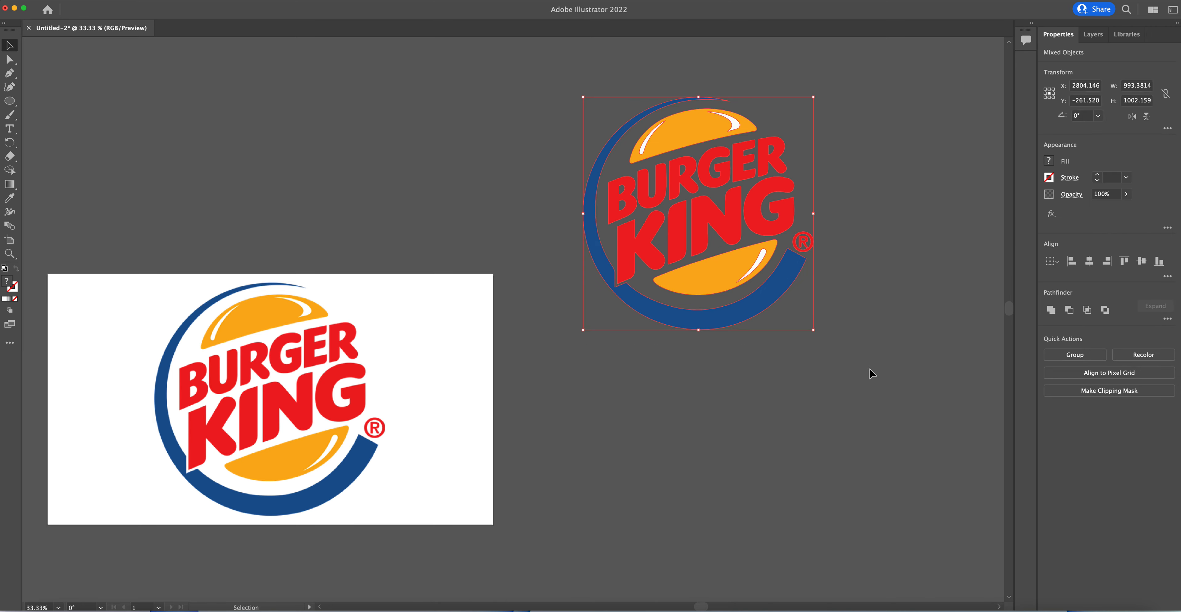
{"action": "left_click", "coordinate": [9, 254]}
{"action": "left_click", "coordinate": [837, 251]}
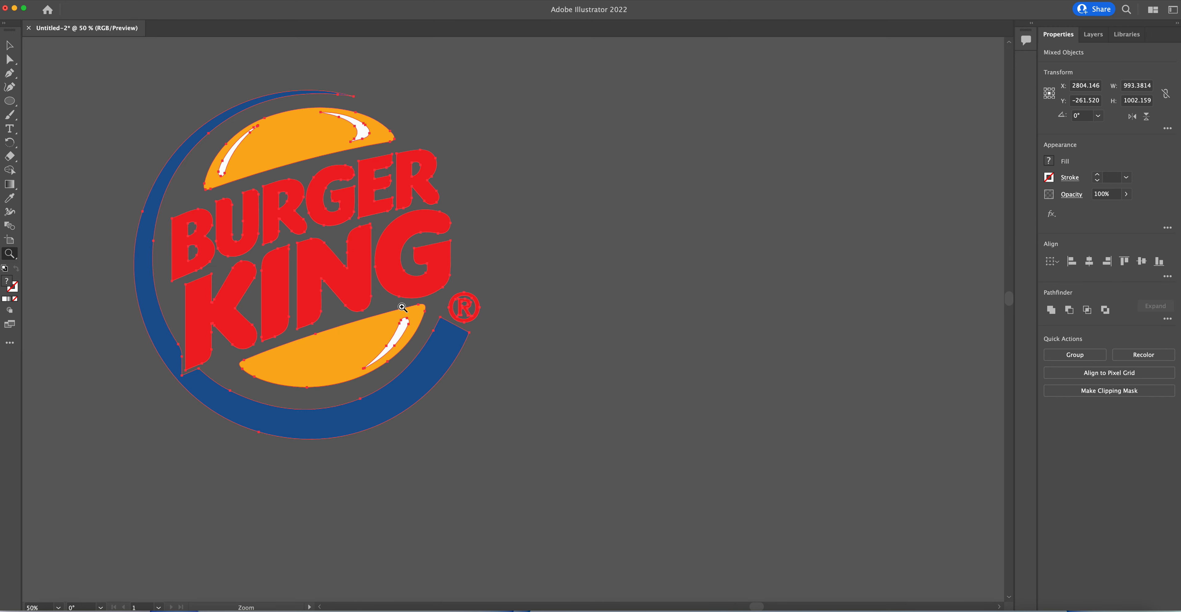
{"action": "left_click", "coordinate": [460, 309]}
{"action": "left_click", "coordinate": [521, 316]}
{"action": "left_click", "coordinate": [521, 316]}
{"action": "left_click", "coordinate": [522, 317]}
{"action": "left_click", "coordinate": [522, 316]}
{"action": "left_click", "coordinate": [521, 317]}
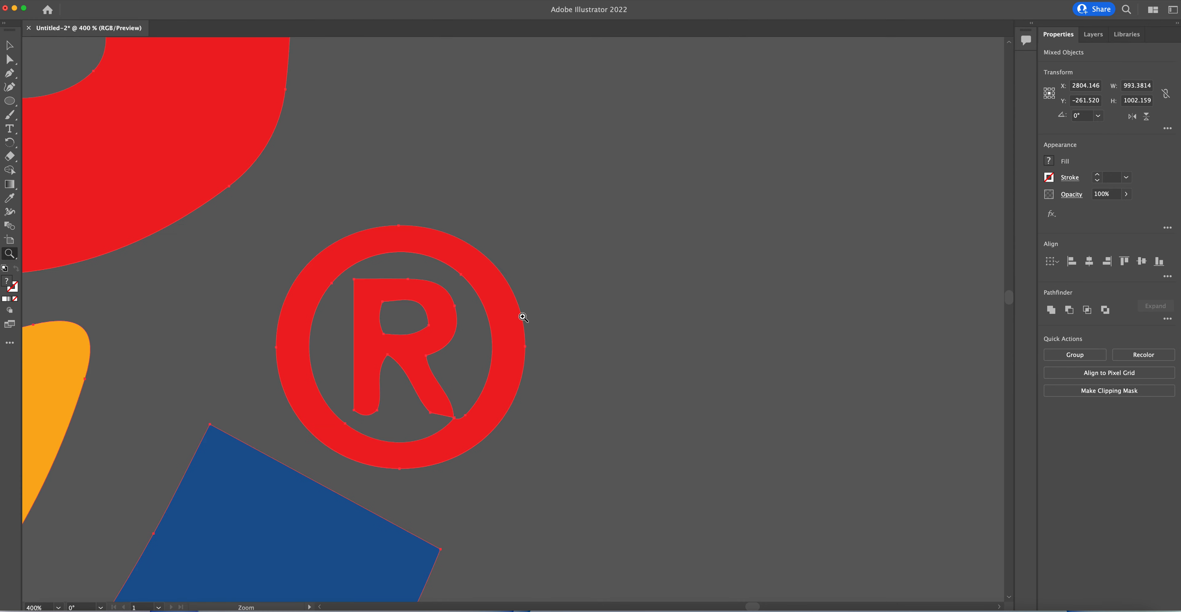
{"action": "left_click", "coordinate": [10, 45]}
{"action": "left_click", "coordinate": [592, 191]}
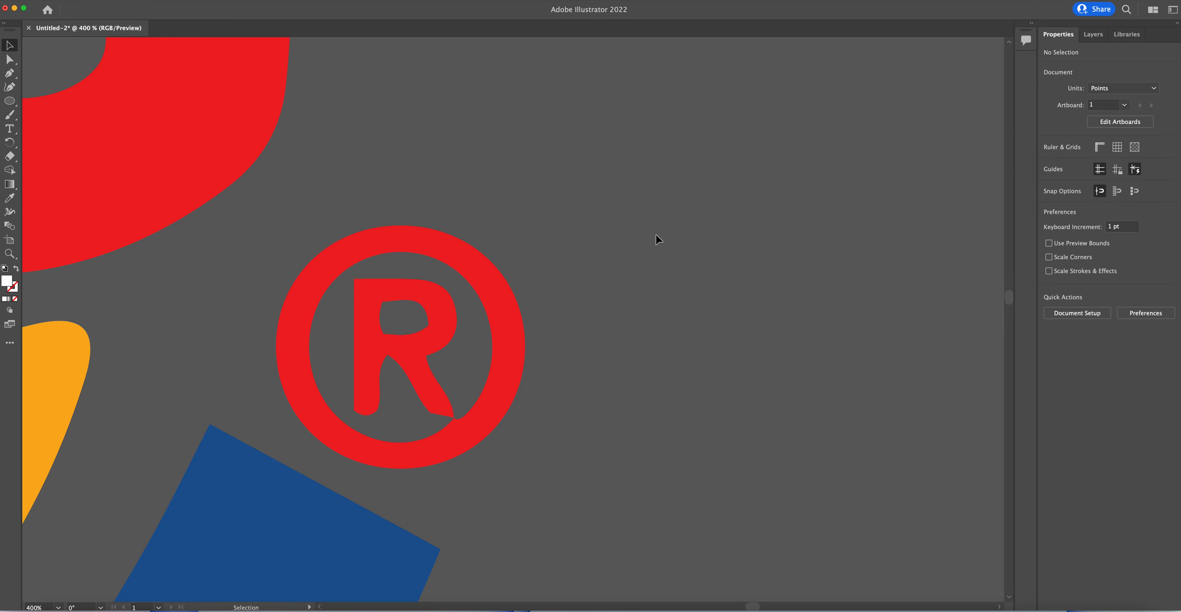
Compare the registered trademark symbol in the original image with the one in the traced logo.
{"action": "left_click_drag", "start_coordinate": [307, 445], "coordinate": [543, 480]}
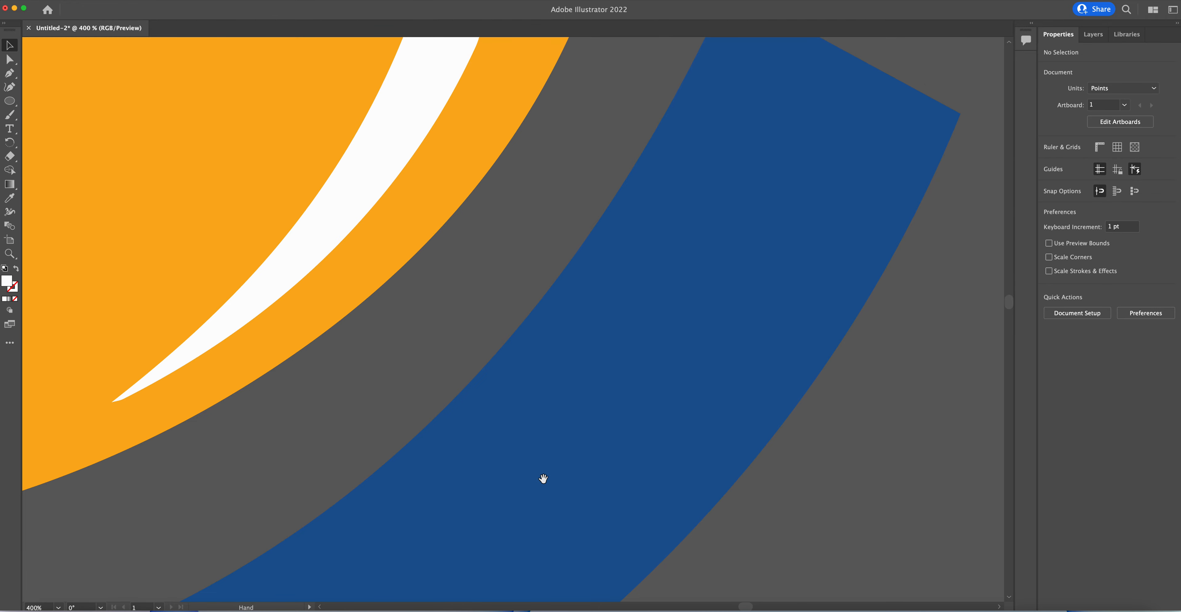
{"action": "key", "text": "super+minus"}
{"action": "key", "text": "super+minus"}
{"action": "key", "text": "super+minus"}
{"action": "key", "text": "super+minus"}
{"action": "left_click_drag", "start_coordinate": [360, 463], "coordinate": [997, 23]}
{"action": "left_click_drag", "start_coordinate": [578, 161], "coordinate": [646, 283]}
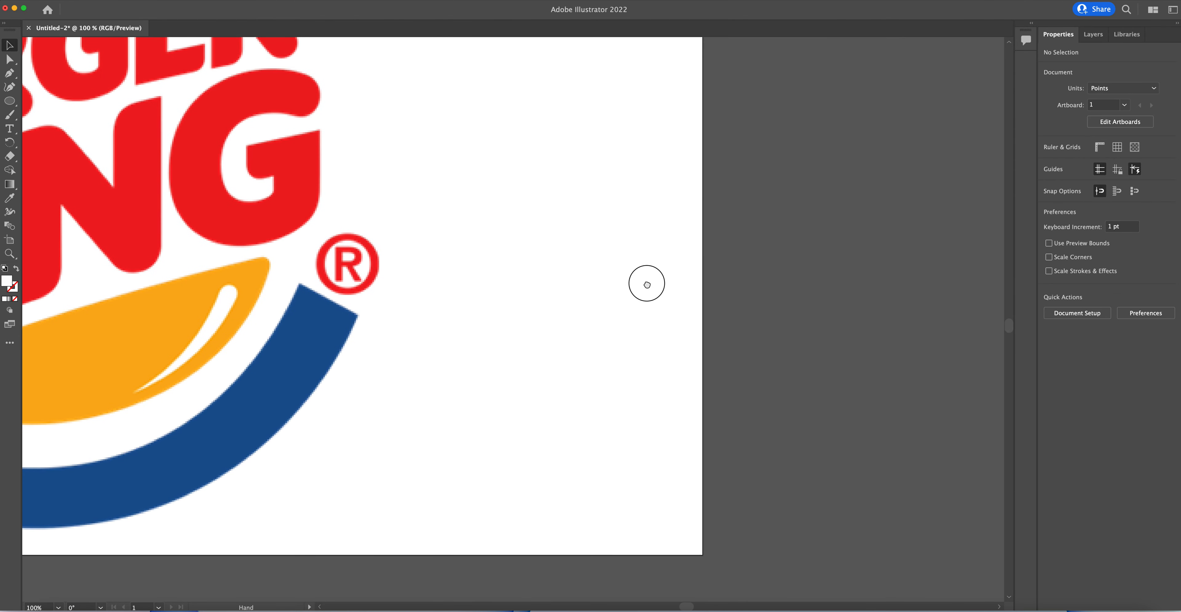
{"action": "left_click_drag", "start_coordinate": [799, 202], "coordinate": [560, 457]}
{"action": "left_click_drag", "start_coordinate": [777, 214], "coordinate": [335, 492]}
{"action": "left_click_drag", "start_coordinate": [890, 213], "coordinate": [498, 302]}
Create a new layer above the others and sample the red of the letter G in KING as the fill.
{"action": "left_click", "coordinate": [1093, 34]}
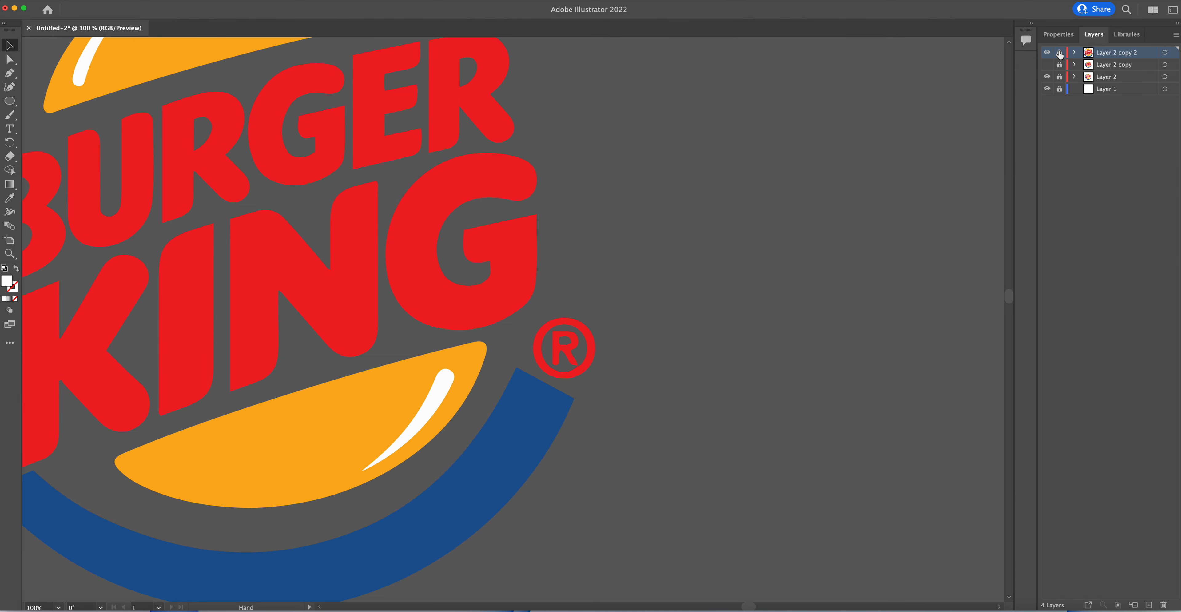
{"action": "key", "text": "super+0"}
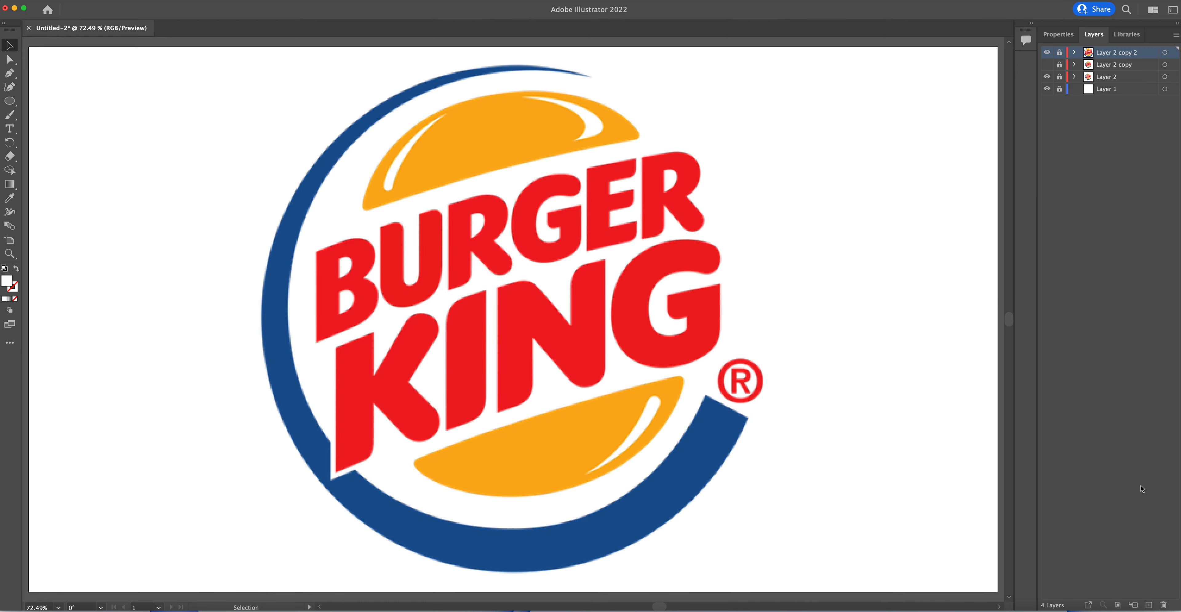
{"action": "left_click", "coordinate": [1148, 604]}
{"action": "left_click", "coordinate": [1165, 53]}
{"action": "left_click", "coordinate": [9, 198]}
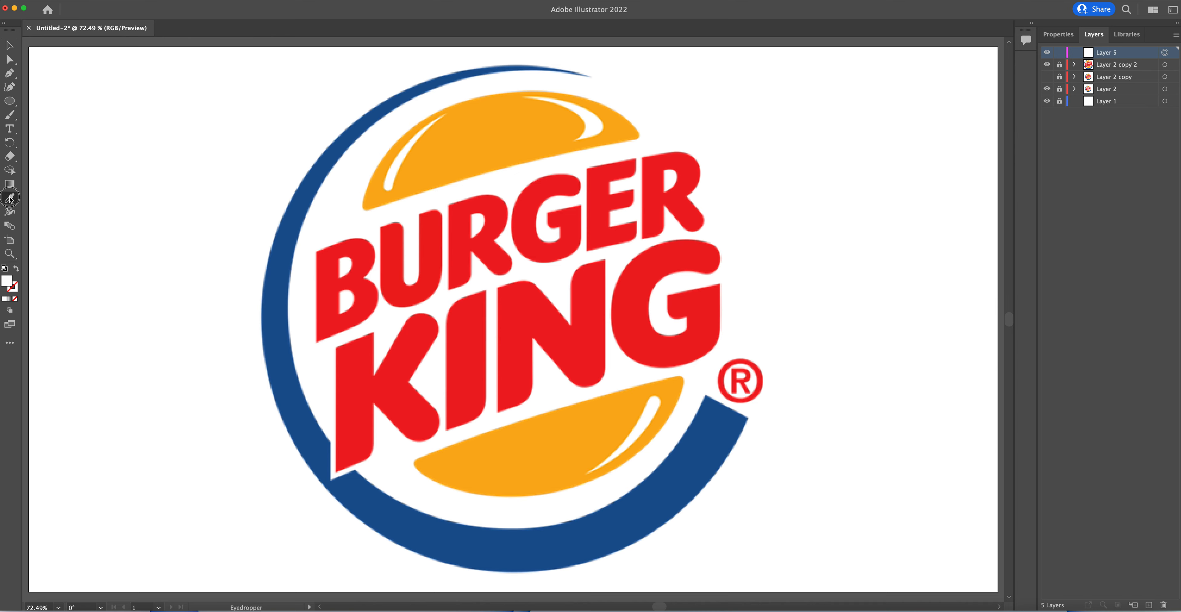
{"action": "left_click", "coordinate": [704, 308]}
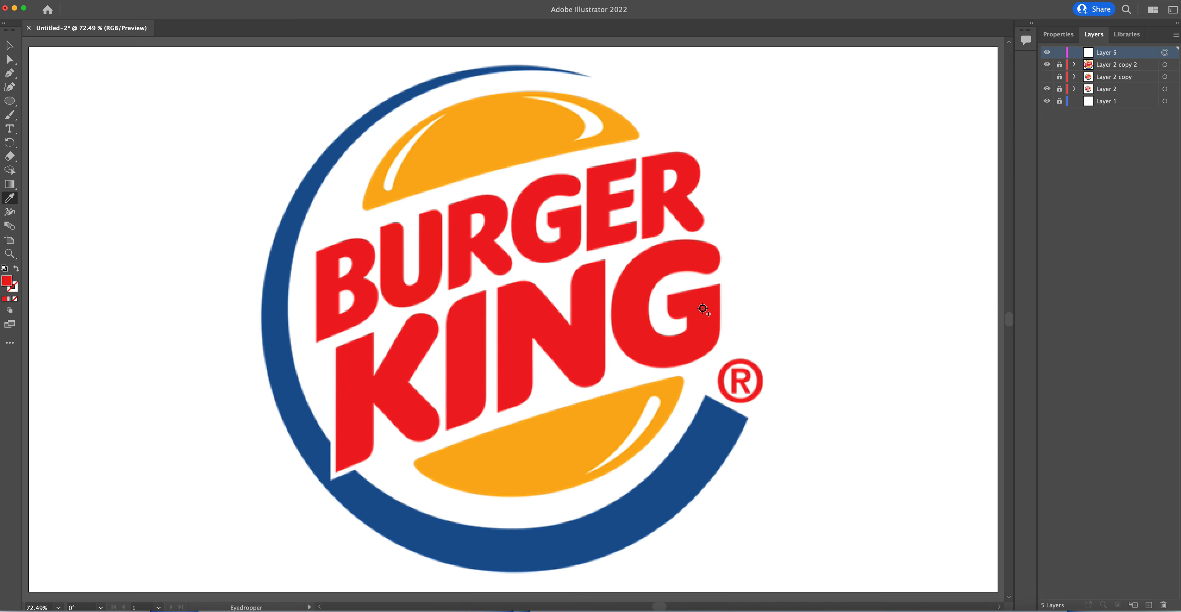
Draw a red ellipse about 91 x 88 pt over the original registered trademark symbol, nudged up to match its outer edge.
{"action": "left_click", "coordinate": [9, 102]}
{"action": "key", "text": "super+equal"}
{"action": "key", "text": "super+equal"}
{"action": "key", "text": "super+equal"}
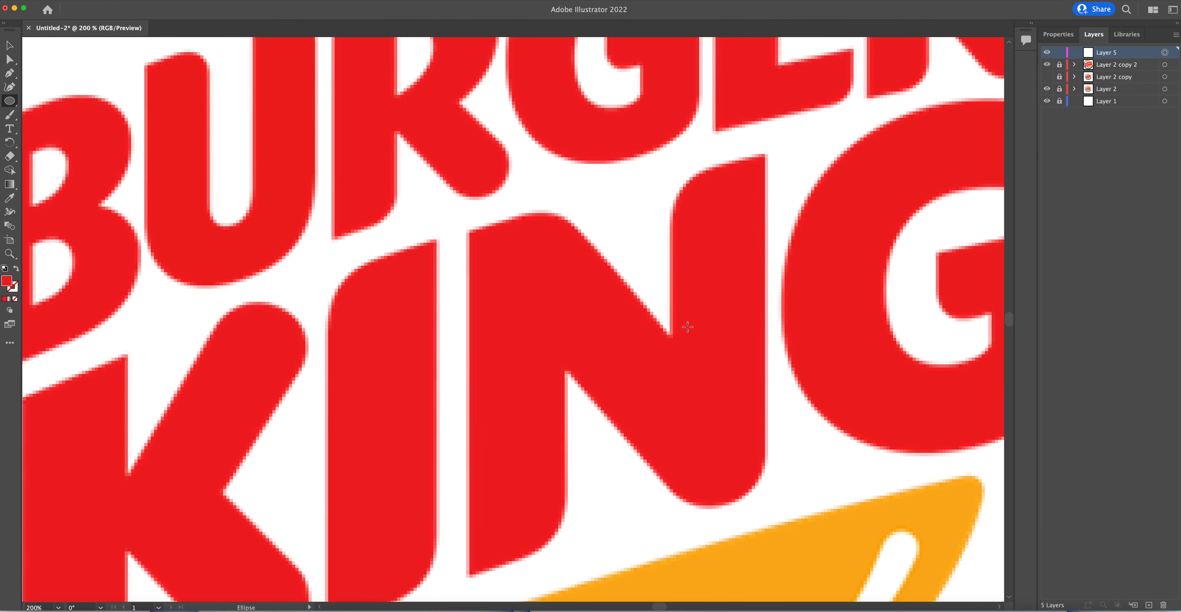
{"action": "scroll", "coordinate": [687, 327], "scroll_direction": "right", "scroll_amount": 10}
{"action": "scroll", "coordinate": [688, 327], "scroll_direction": "down", "scroll_amount": 3}
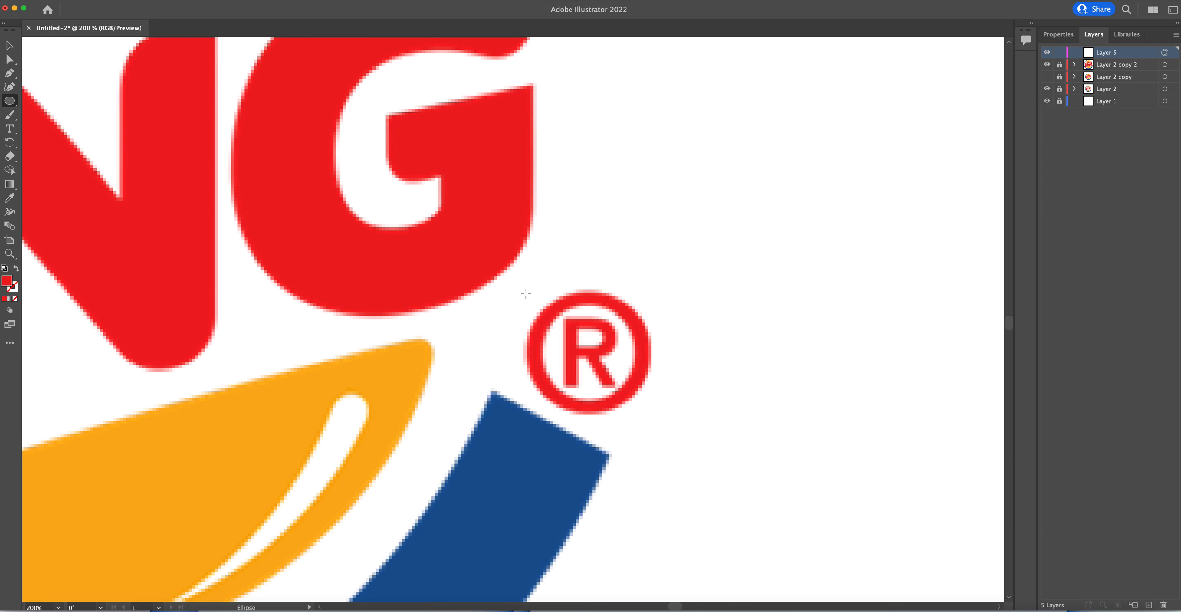
{"action": "left_click_drag", "start_coordinate": [526, 293], "coordinate": [653, 416]}
{"action": "left_click", "coordinate": [14, 47]}
{"action": "left_click_drag", "start_coordinate": [589, 293], "coordinate": [591, 292]}
{"action": "key", "text": "Up"}
{"action": "key", "text": "Up"}
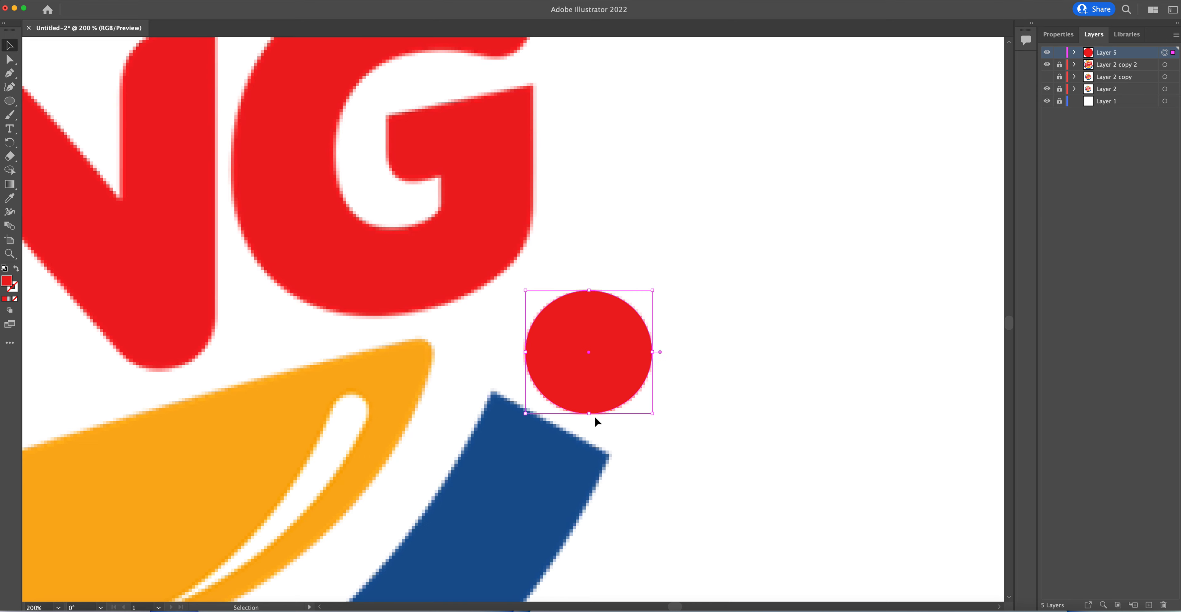
Duplicate the red ellipse within its layer.
{"action": "left_click", "coordinate": [1048, 53]}
{"action": "left_click", "coordinate": [1048, 54]}
{"action": "left_click", "coordinate": [1074, 53]}
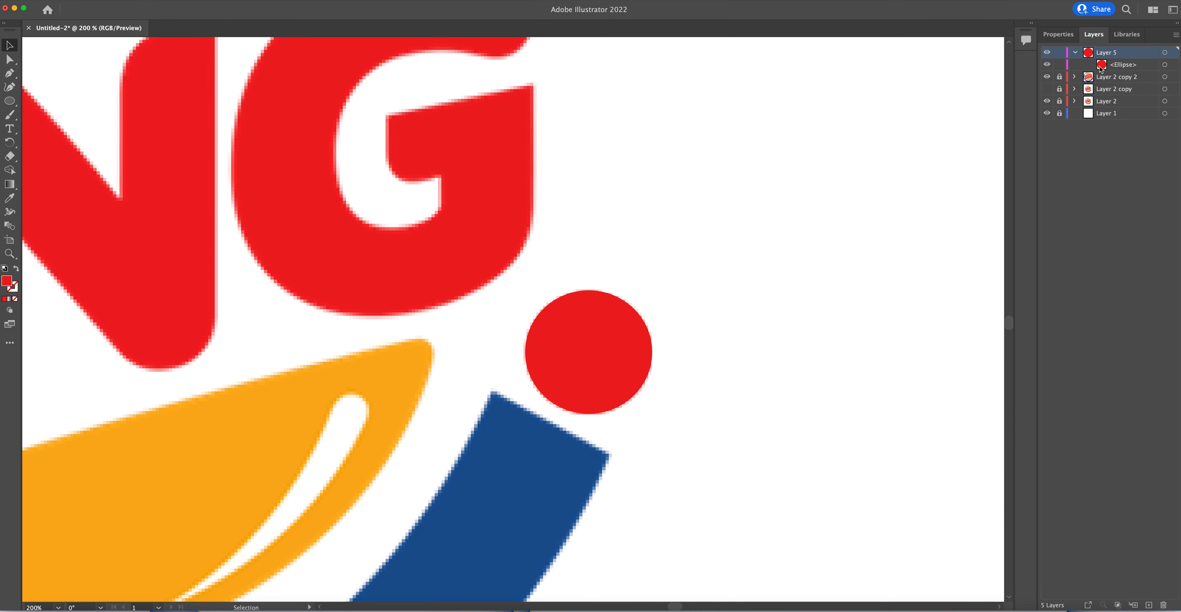
{"action": "left_click", "coordinate": [1165, 65]}
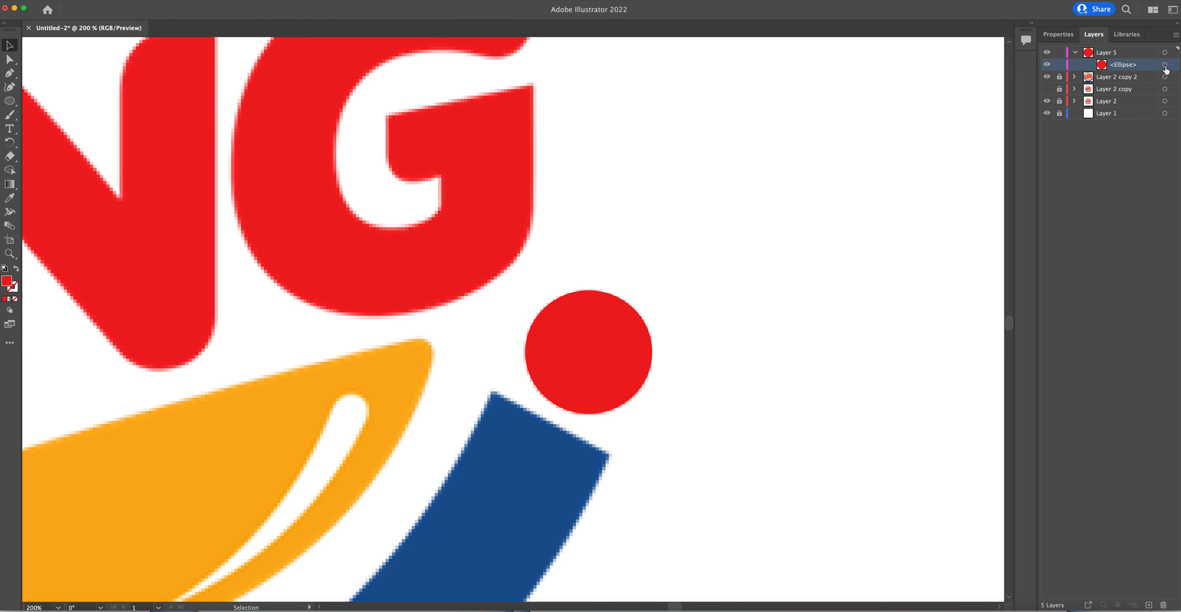
{"action": "left_click", "coordinate": [1176, 36]}
{"action": "left_click", "coordinate": [1132, 61]}
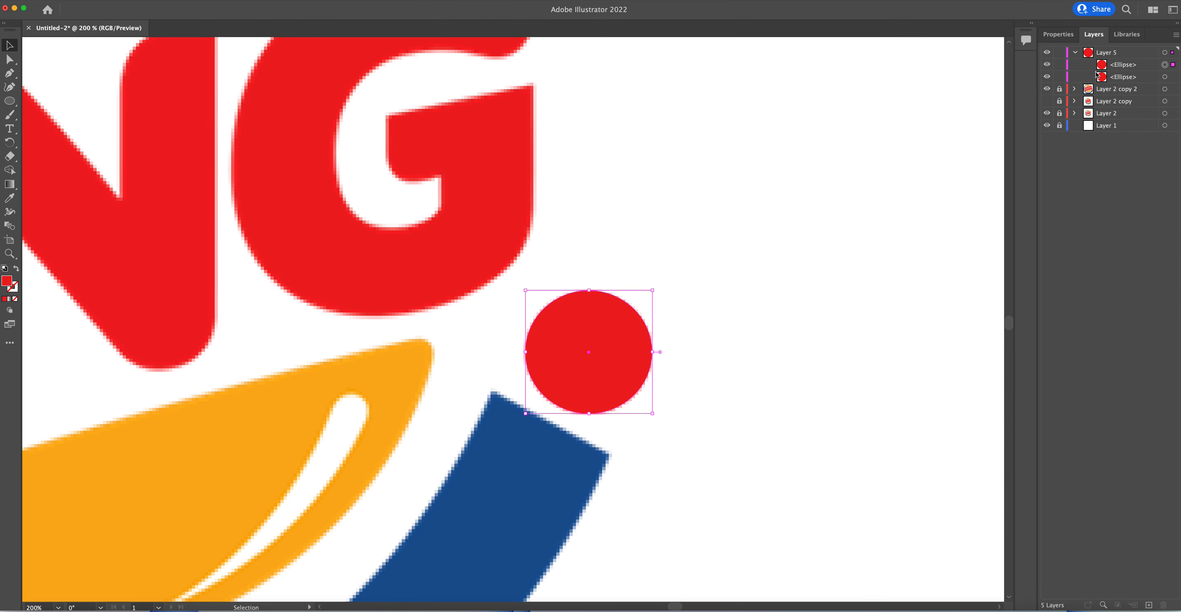
Hide the upper ellipse and set the lower ellipse's opacity to 45%.
{"action": "left_click", "coordinate": [1048, 66]}
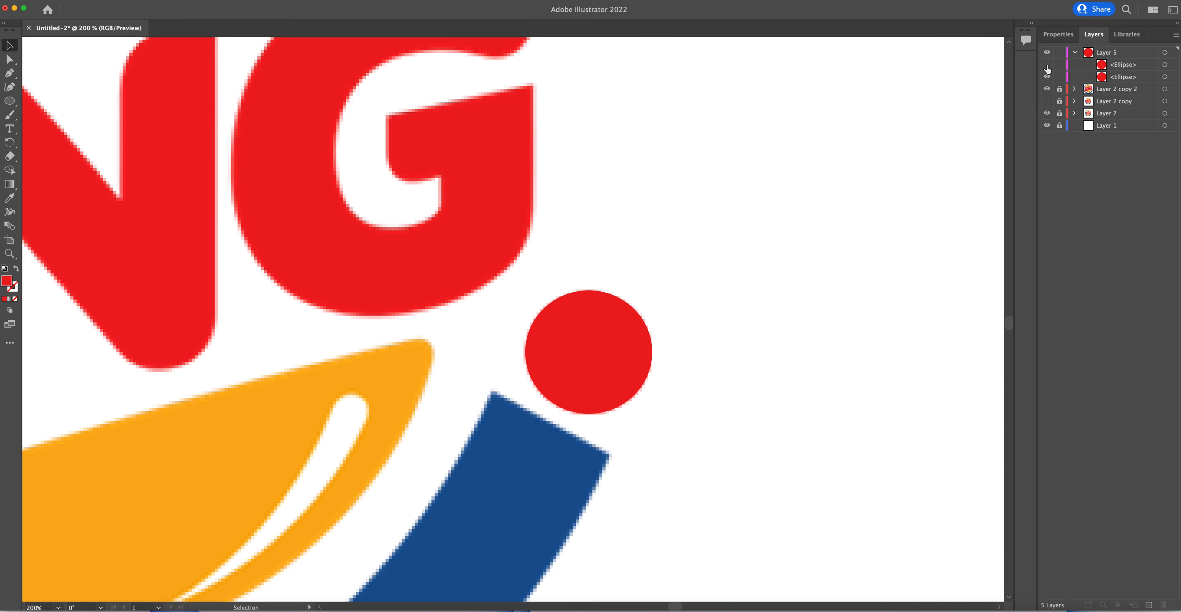
{"action": "left_click", "coordinate": [1114, 77]}
{"action": "left_click", "coordinate": [1164, 76]}
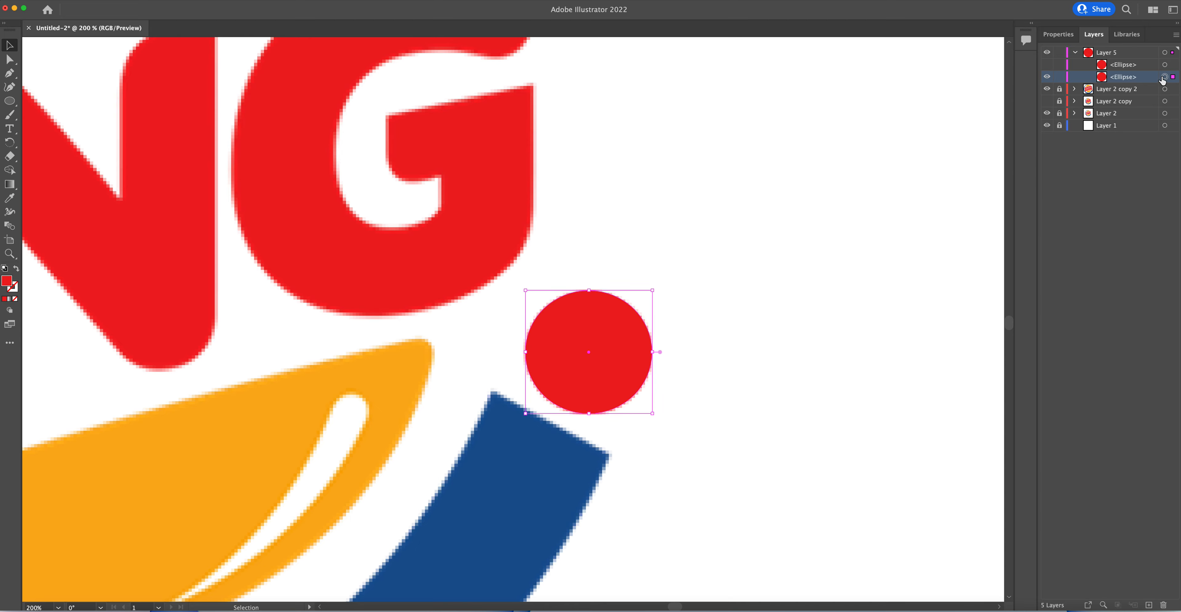
{"action": "left_click", "coordinate": [1054, 40]}
{"action": "left_click", "coordinate": [1126, 194]}
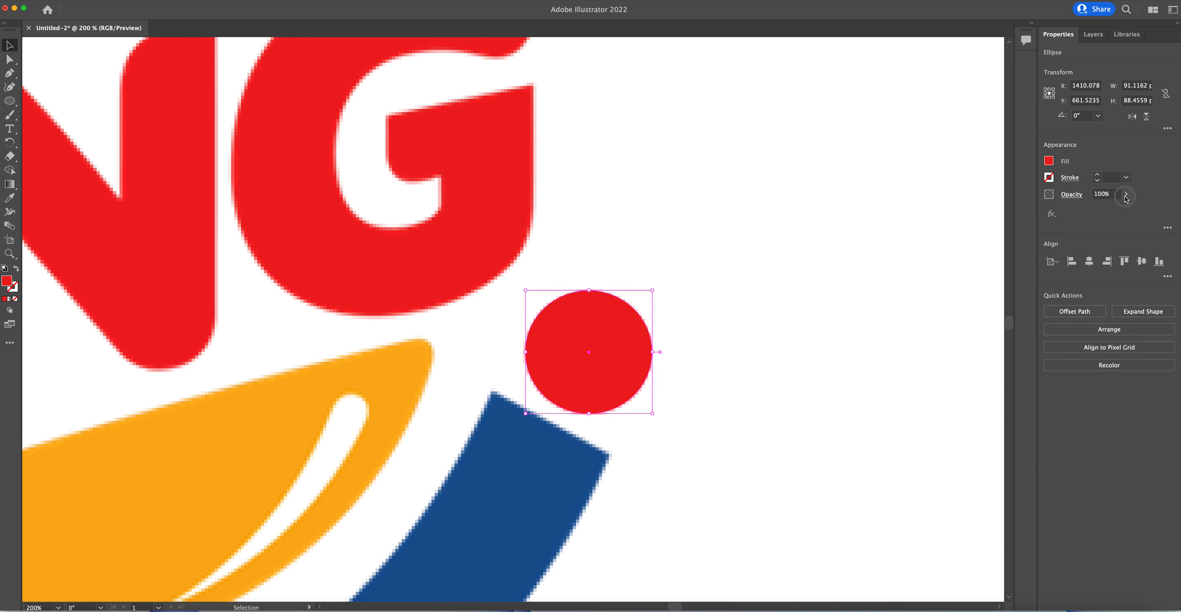
{"action": "left_click", "coordinate": [1103, 212]}
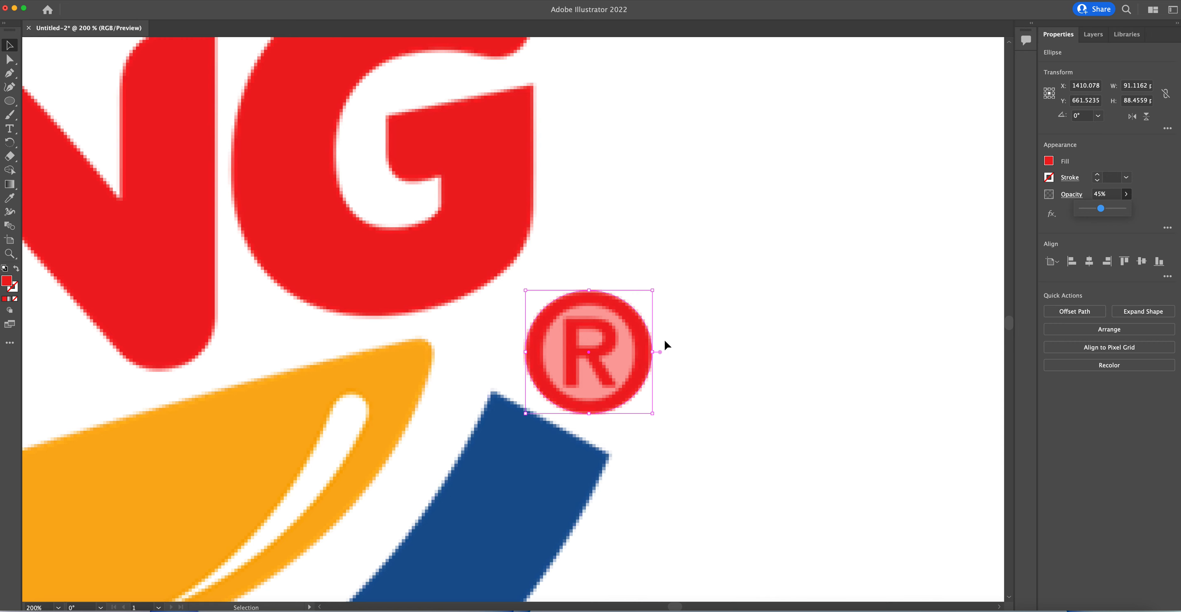
Show the upper ellipse again and shrink it about its center to the inner edge of the trademark ring.
{"action": "left_click", "coordinate": [1093, 33]}
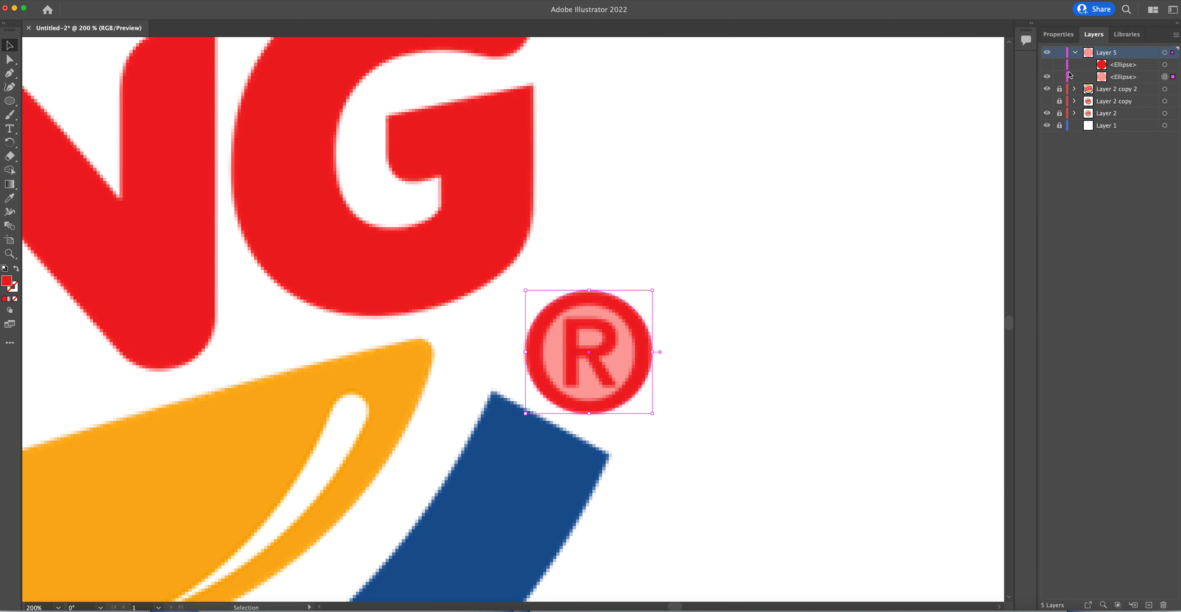
{"action": "left_click", "coordinate": [1048, 68]}
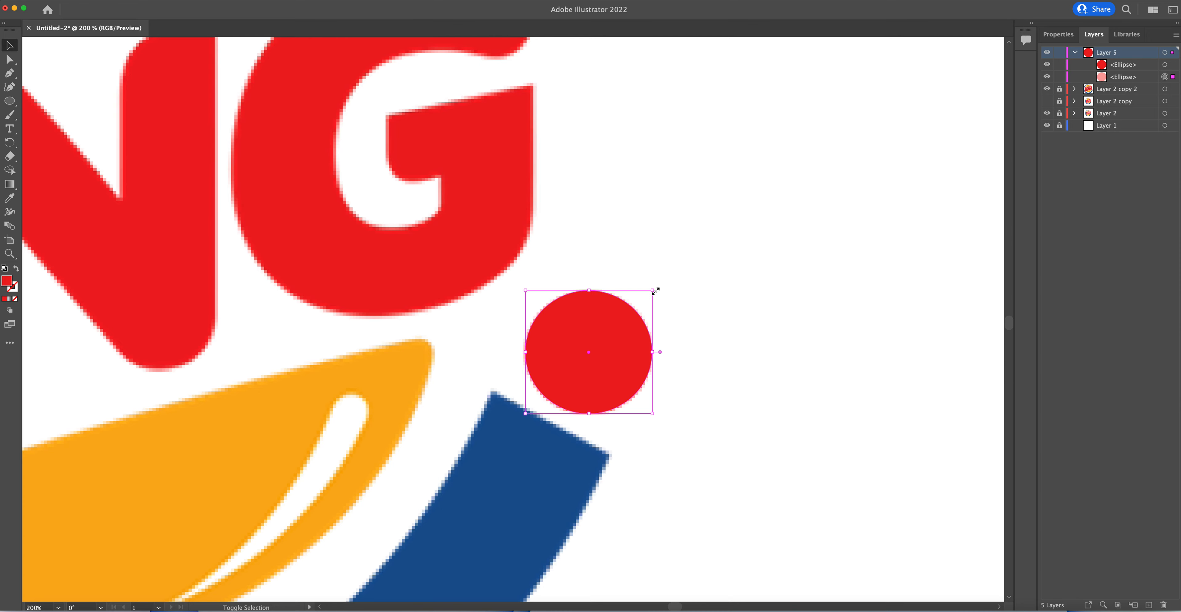
{"action": "left_click_drag", "start_coordinate": [650, 290], "coordinate": [650, 291]}
{"action": "left_click", "coordinate": [1131, 65]}
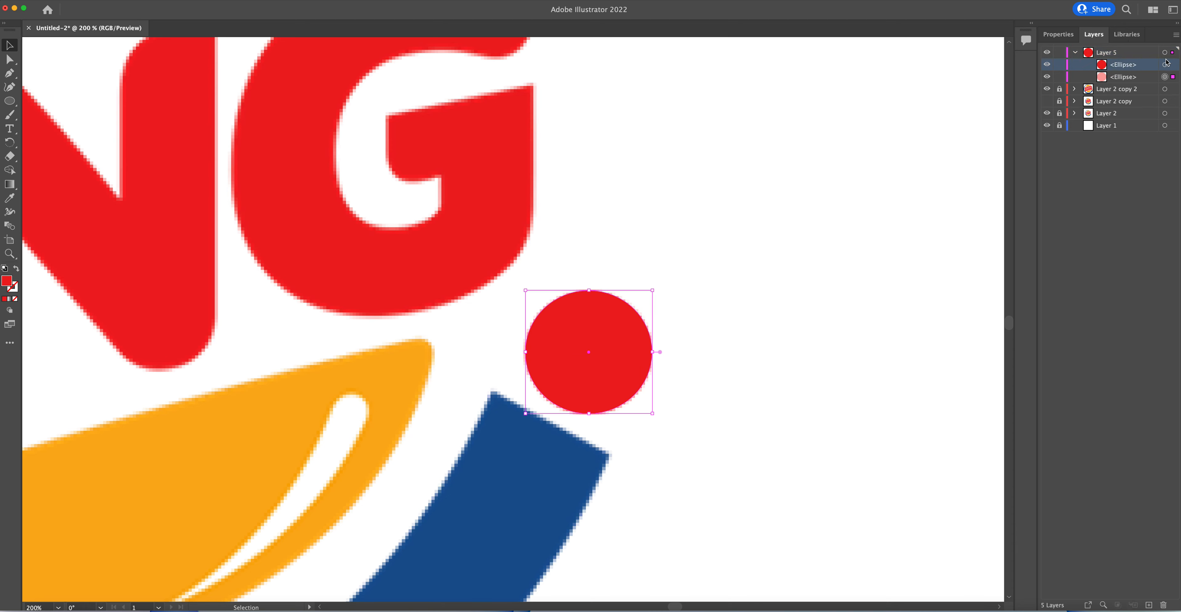
{"action": "left_click", "coordinate": [1165, 65]}
{"action": "left_click_drag", "start_coordinate": [651, 290], "coordinate": [637, 298]}
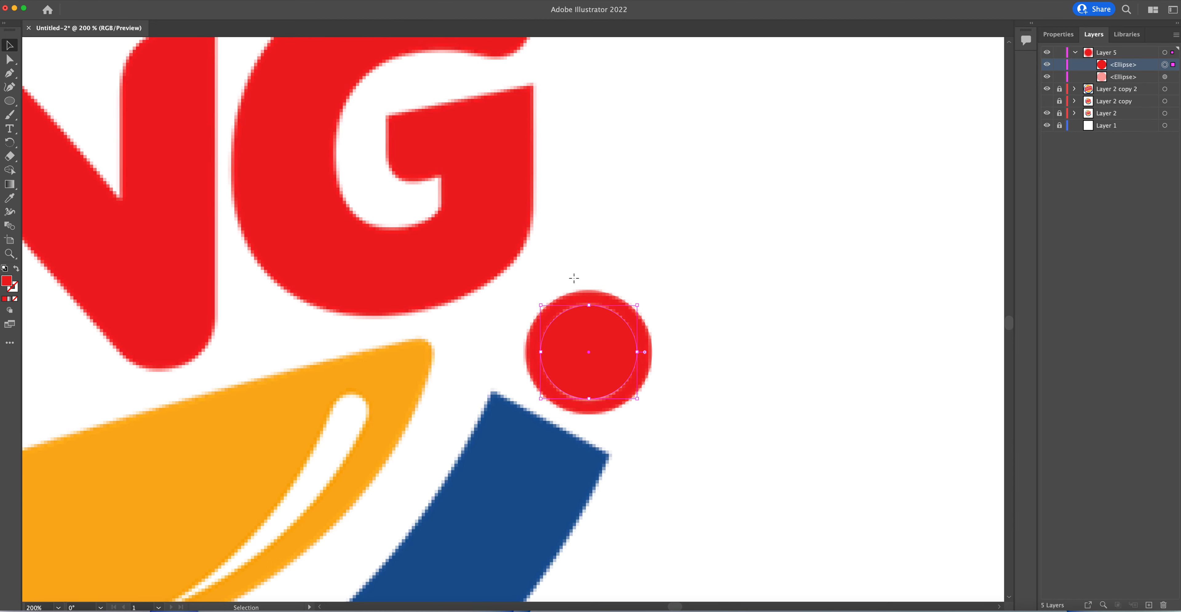
{"action": "key", "text": "Return"}
{"action": "left_click", "coordinate": [593, 399]}
Subtract the small ellipse from the large one with Minus Front to form a ring.
{"action": "left_click", "coordinate": [604, 340]}
{"action": "left_click", "coordinate": [650, 343], "text": "shift"}
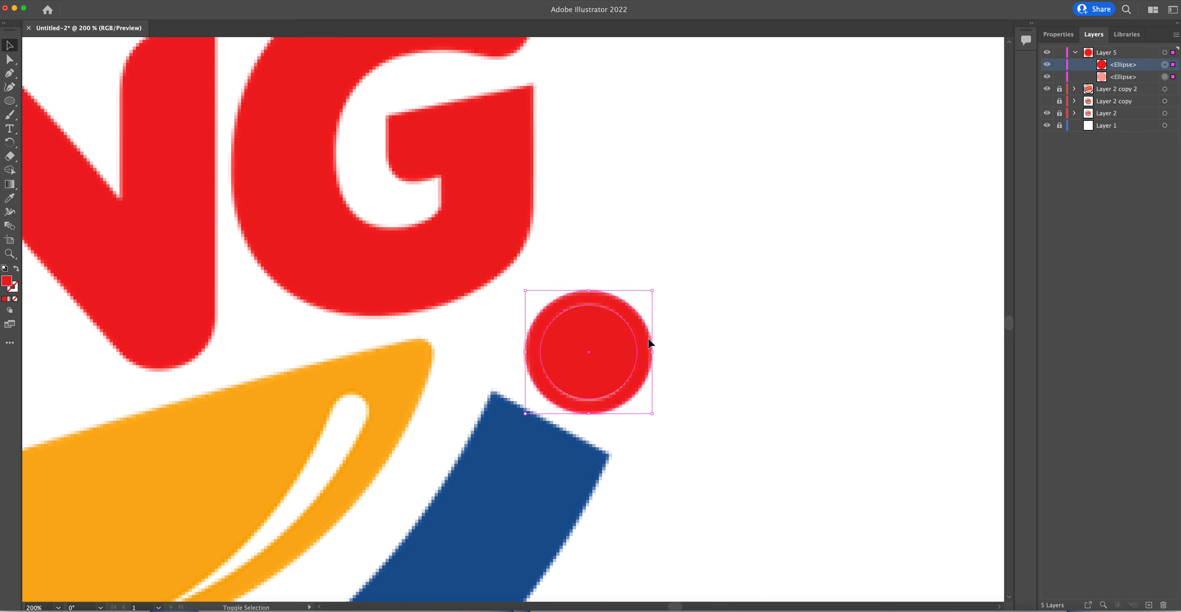
{"action": "left_click", "coordinate": [1059, 35]}
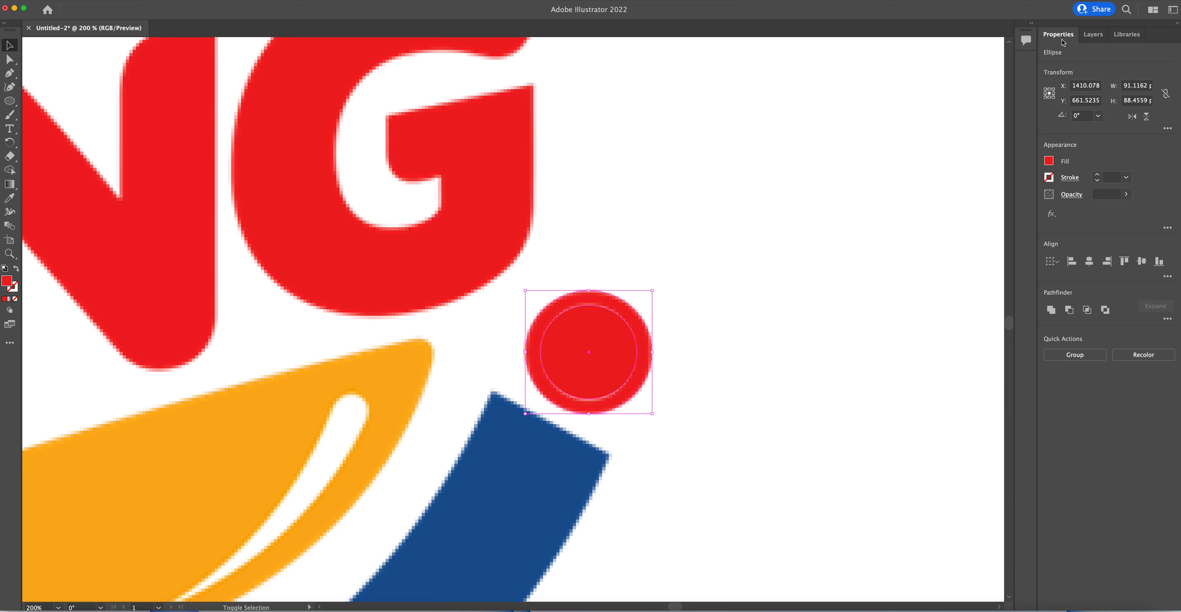
{"action": "left_click", "coordinate": [1070, 311]}
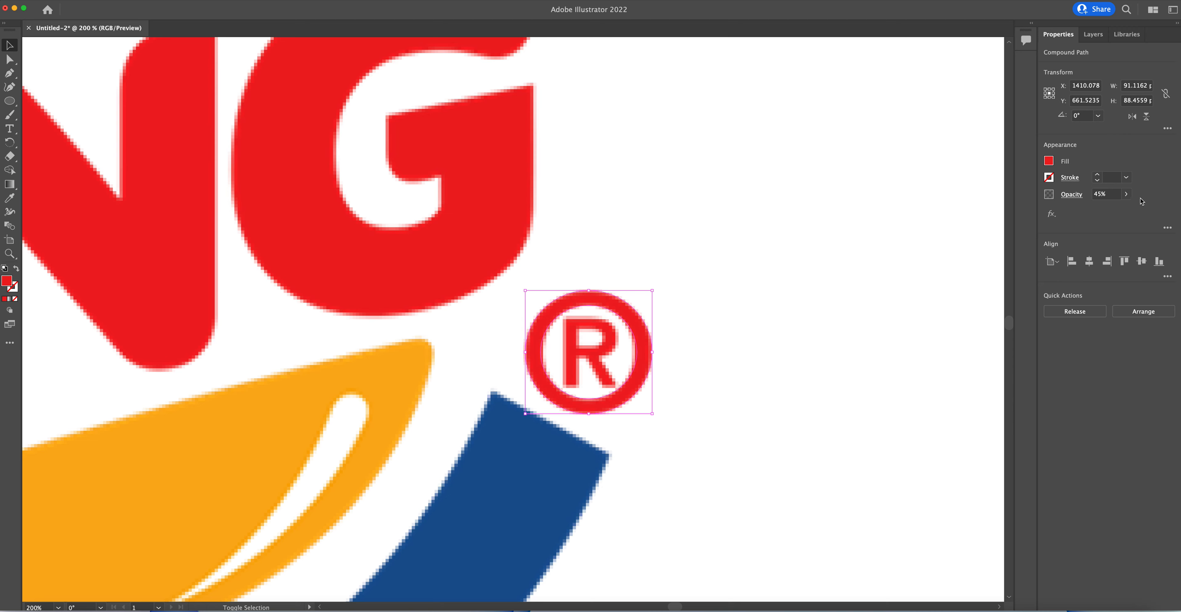
Set the ring's opacity to 100%, deselect it and collapse its layer.
{"action": "left_click", "coordinate": [1126, 193]}
{"action": "left_click_drag", "start_coordinate": [1111, 212], "coordinate": [1137, 209]}
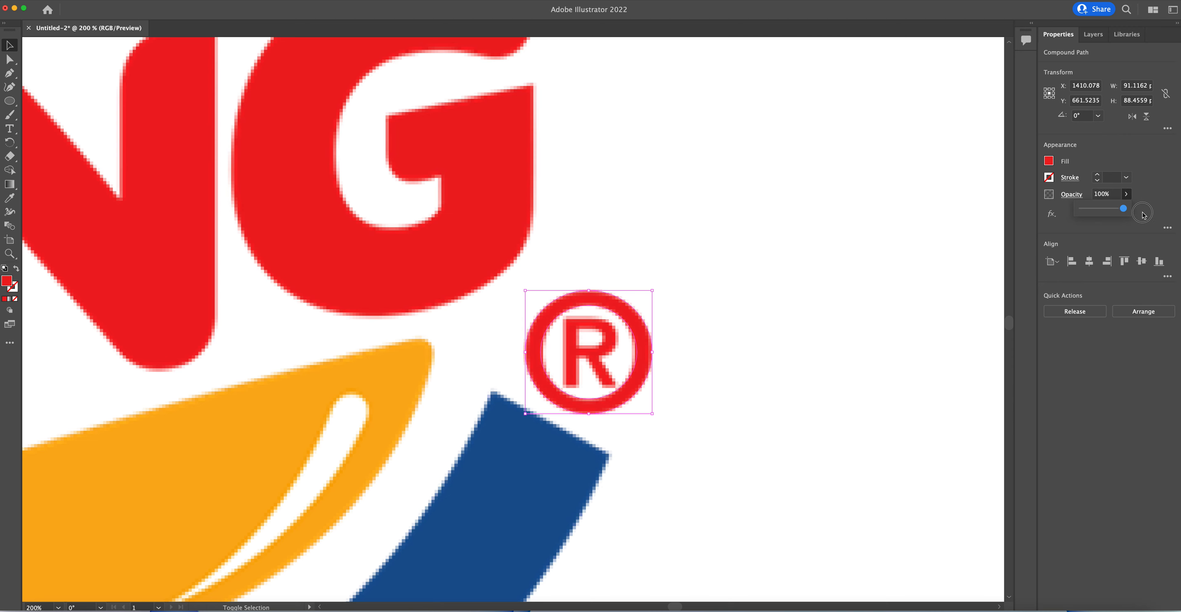
{"action": "left_click", "coordinate": [790, 290]}
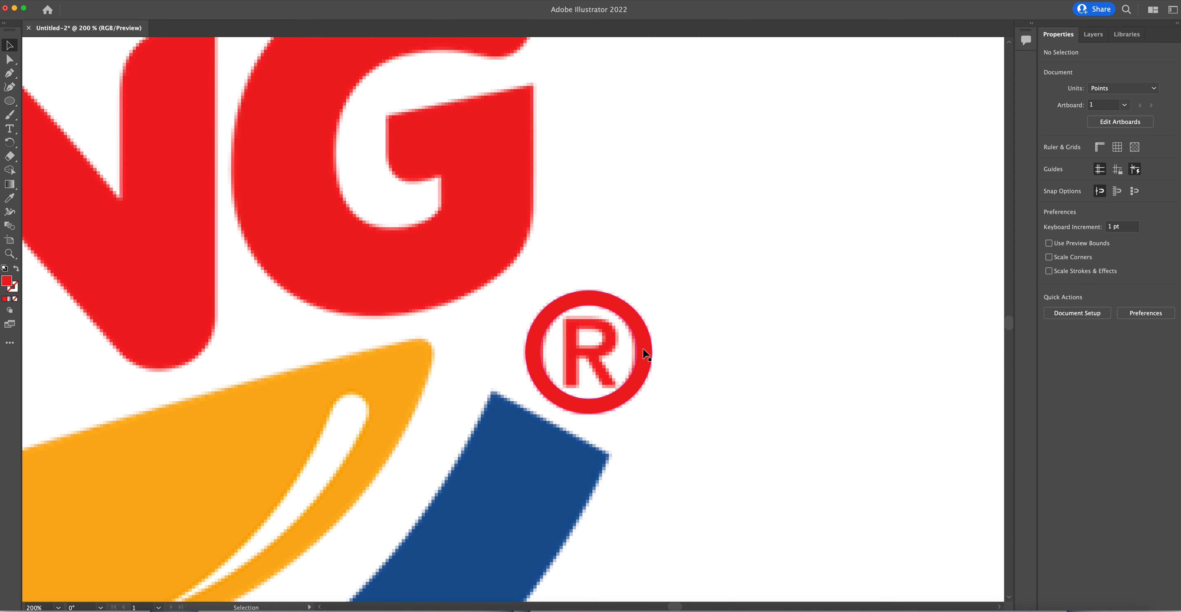
{"action": "left_click", "coordinate": [1090, 40]}
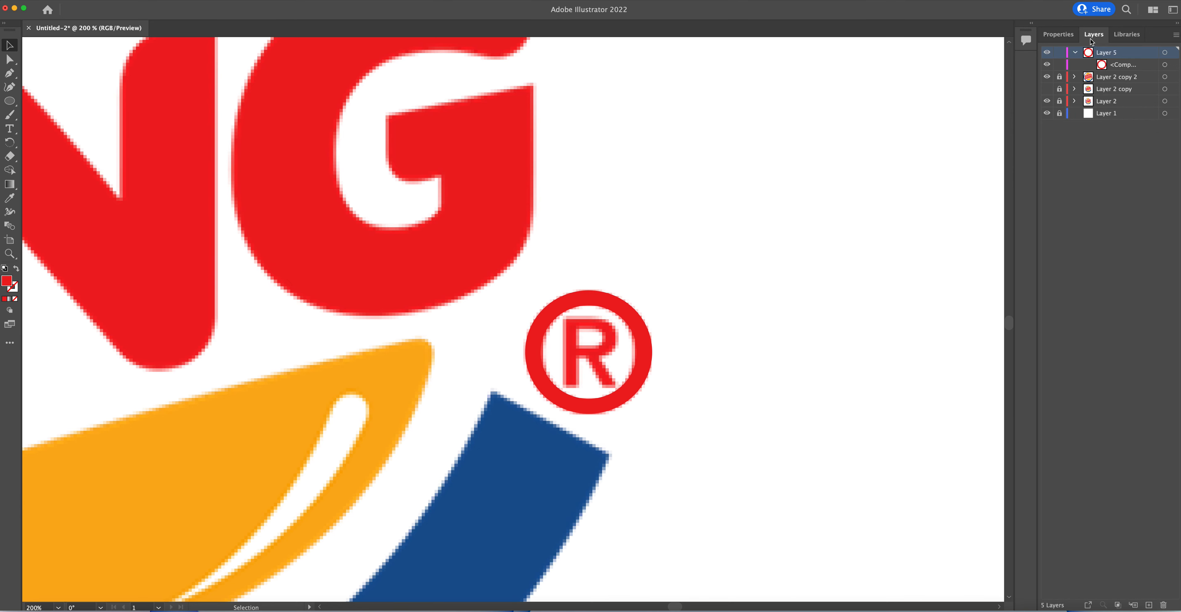
{"action": "left_click", "coordinate": [1075, 54]}
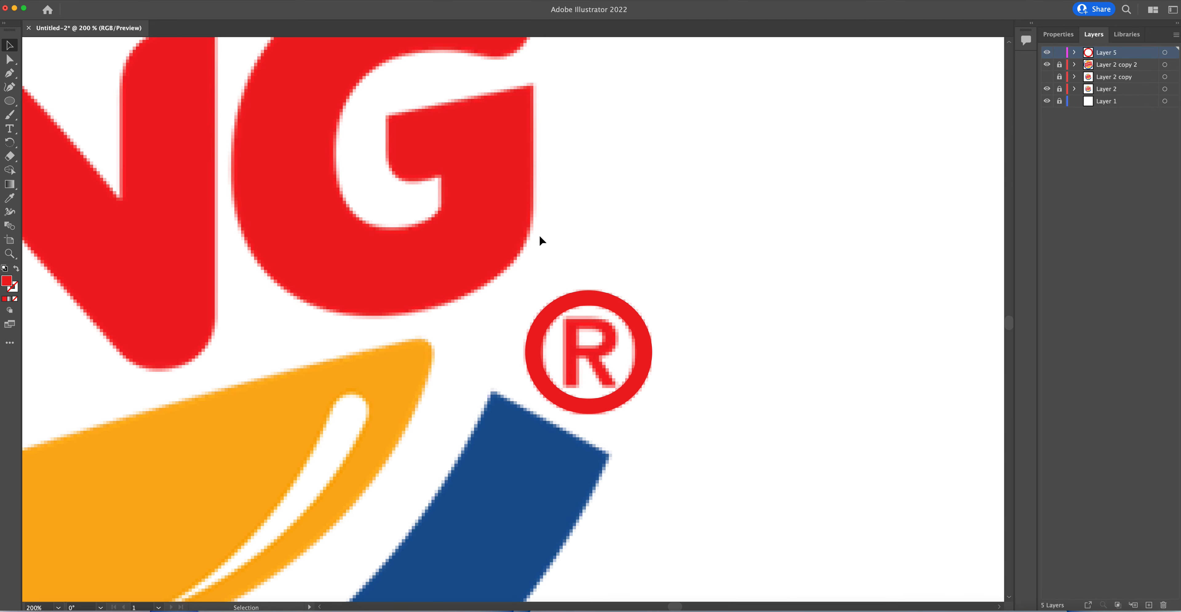
Add the letter R as text on the blank area beside the trademark ring and set its font to DIN Alternate Bold.
{"action": "left_click", "coordinate": [11, 129]}
{"action": "left_click", "coordinate": [676, 185]}
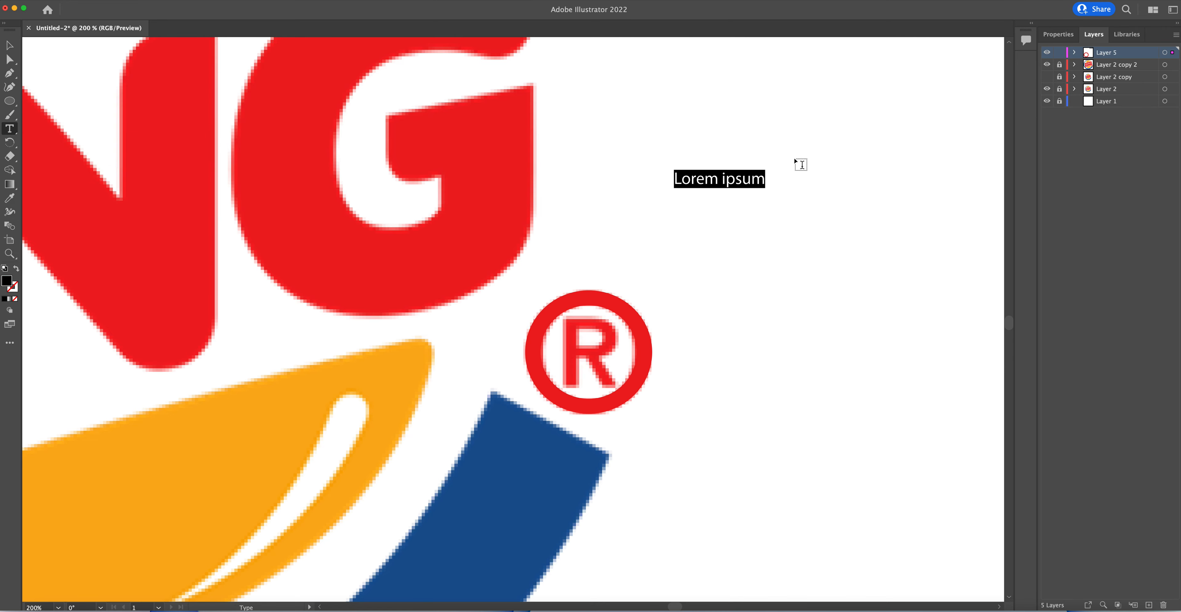
{"action": "type", "text": "R"}
{"action": "left_click", "coordinate": [9, 45]}
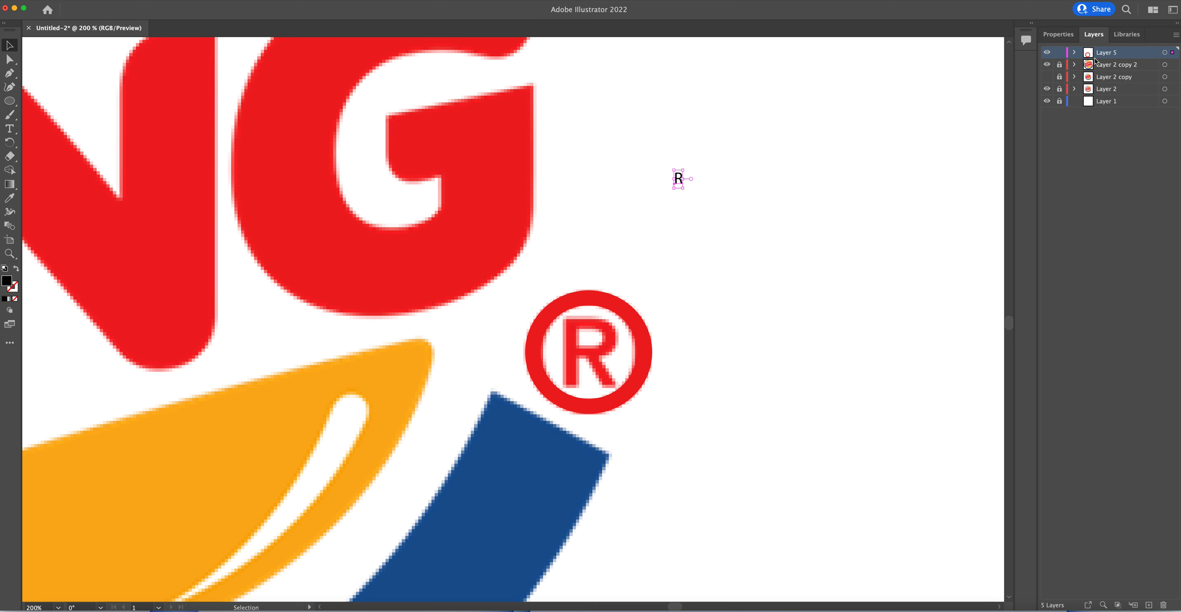
{"action": "left_click", "coordinate": [1058, 34]}
{"action": "left_click", "coordinate": [1165, 275]}
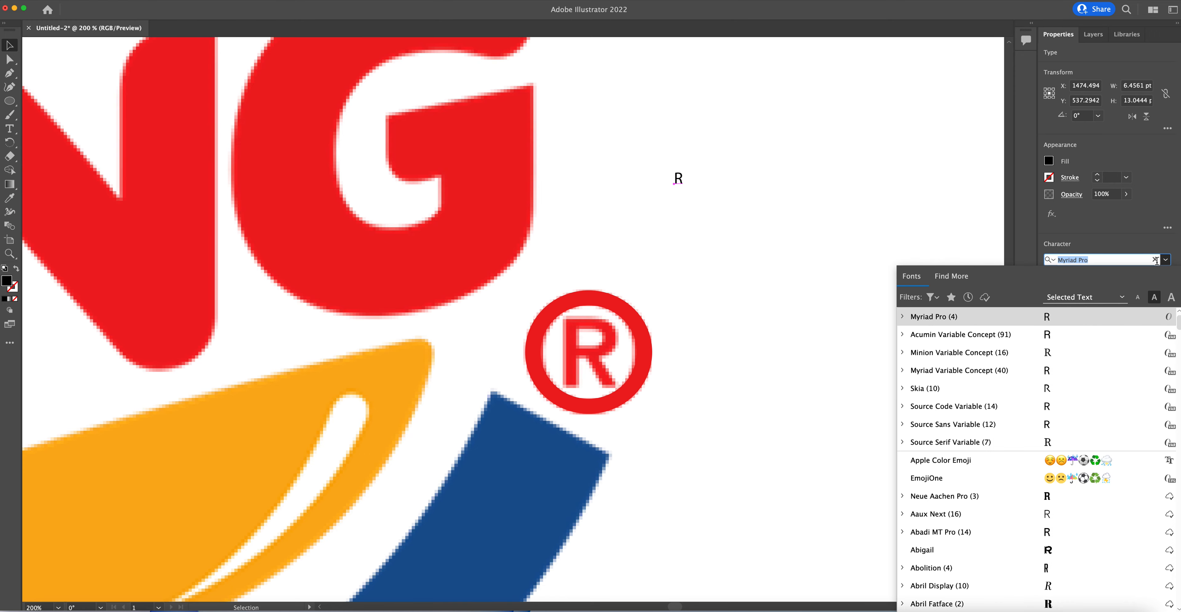
{"action": "scroll", "coordinate": [1003, 360], "scroll_direction": "up", "scroll_amount": 1}
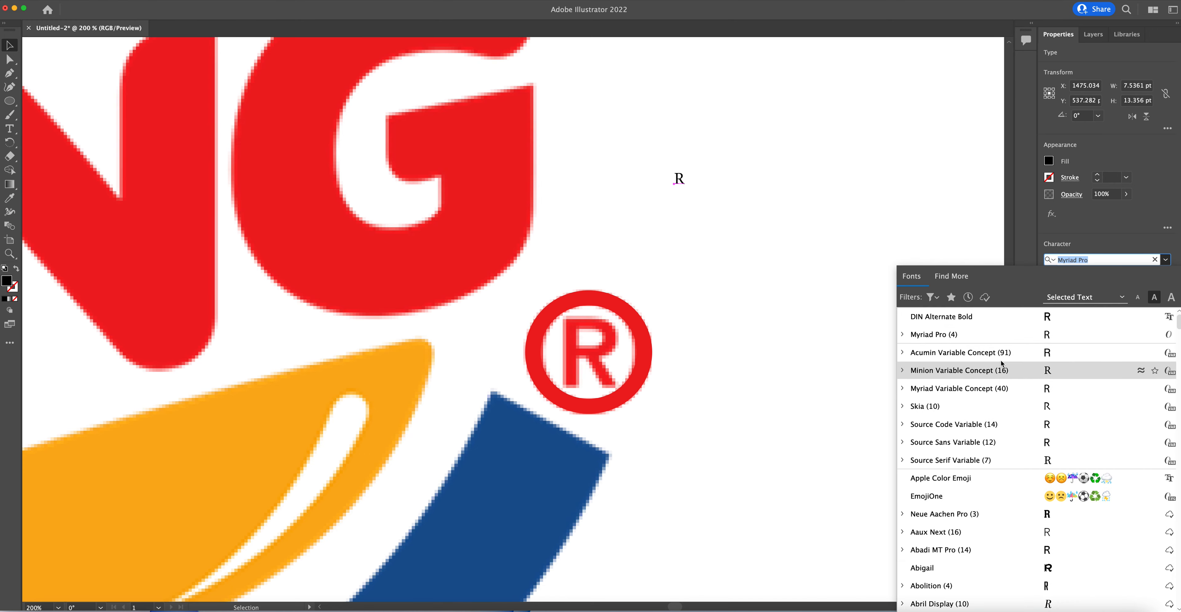
{"action": "left_click", "coordinate": [948, 316]}
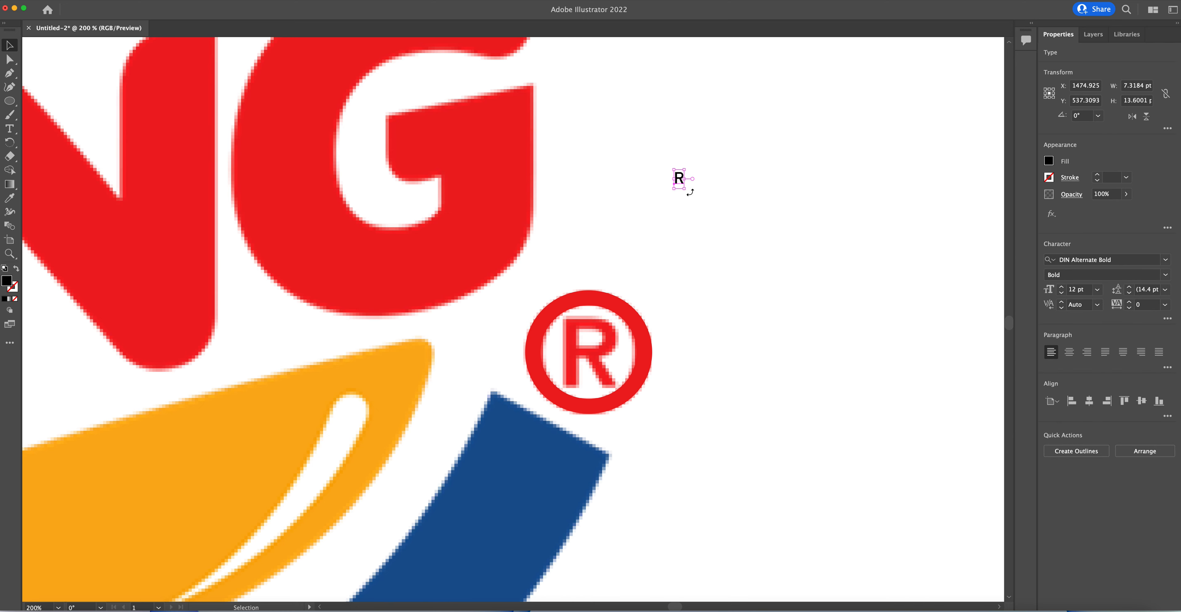
Scale the R up to about 68 pt and position it over the blurry R inside the ring.
{"action": "left_click_drag", "start_coordinate": [686, 188], "coordinate": [743, 274]}
{"action": "left_click_drag", "start_coordinate": [686, 248], "coordinate": [557, 359]}
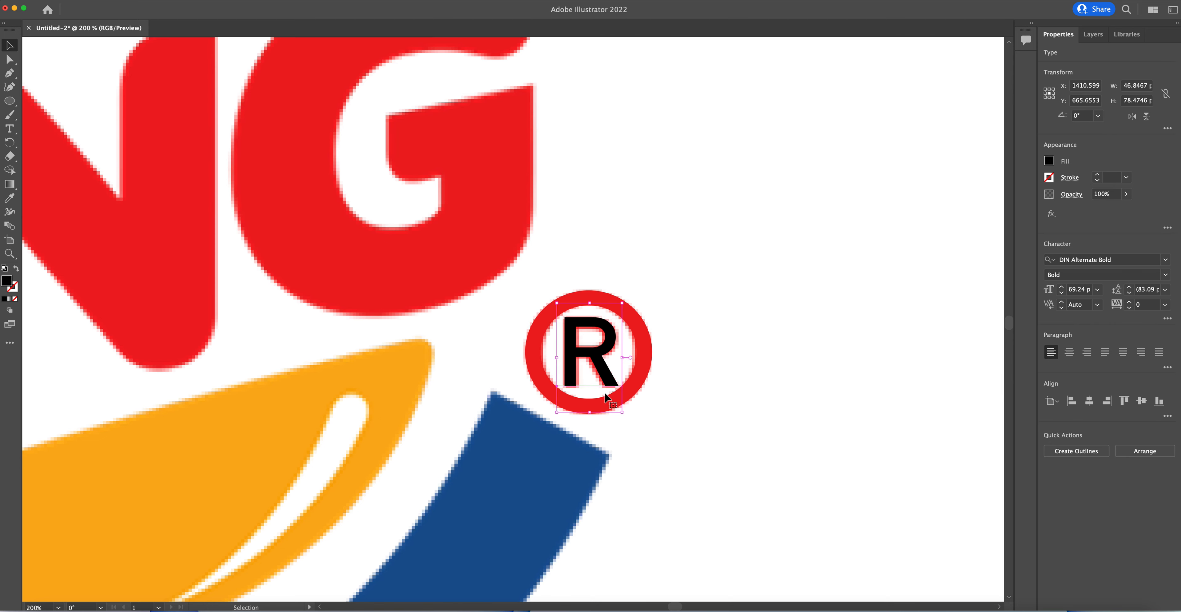
{"action": "left_click_drag", "start_coordinate": [618, 412], "coordinate": [616, 409]}
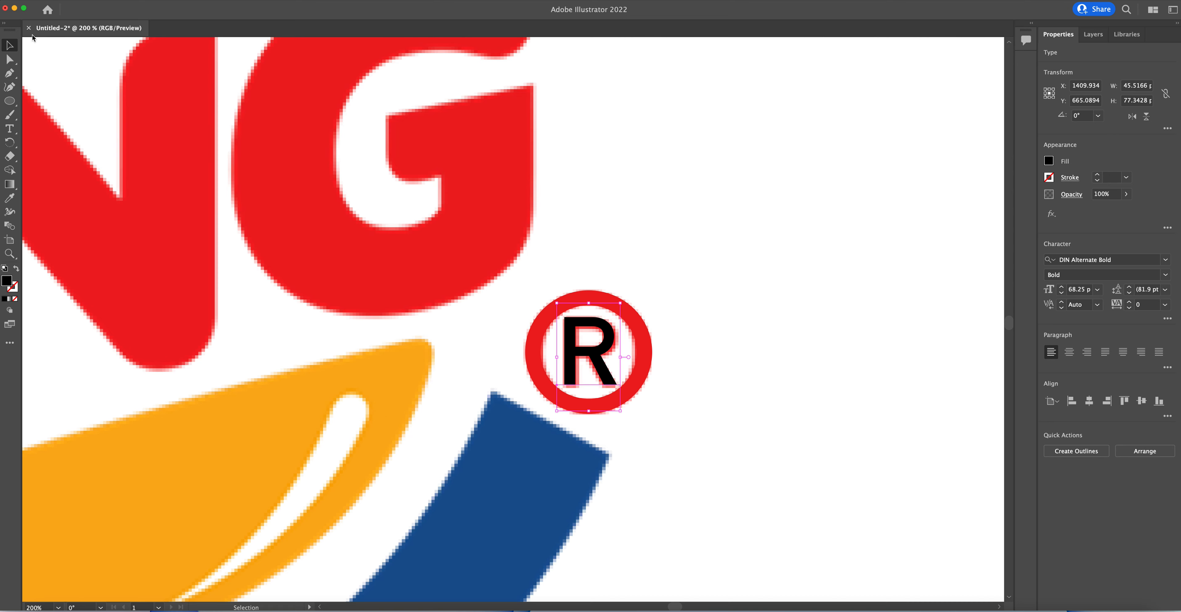
Fill the R with the red of the large G in KING using the Eyedropper.
{"action": "left_click", "coordinate": [9, 198]}
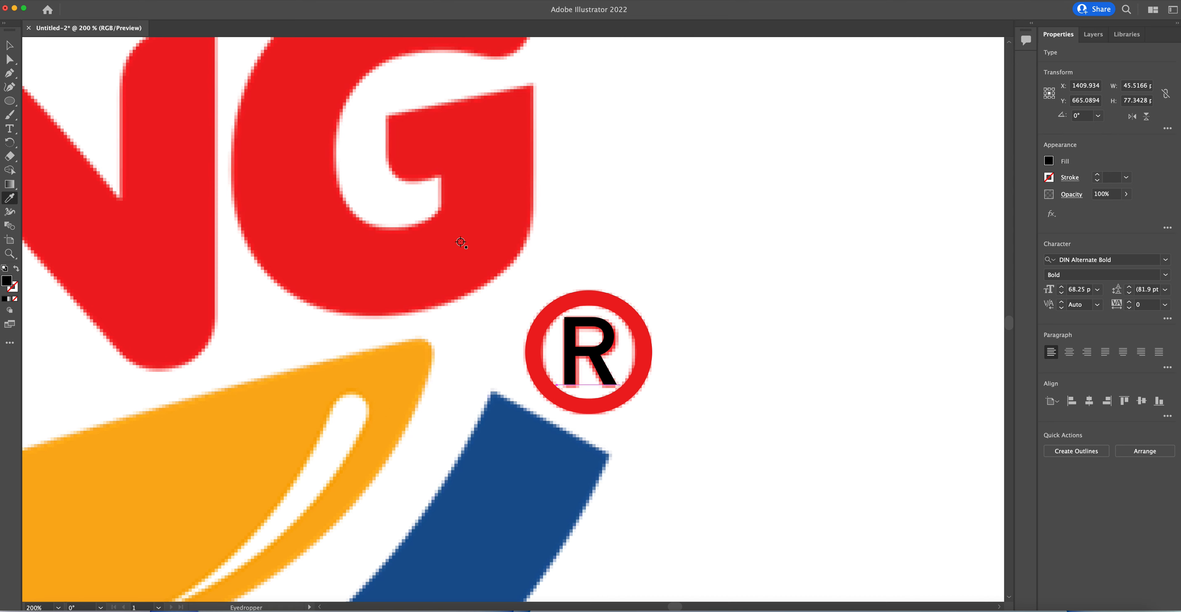
{"action": "left_click", "coordinate": [481, 162]}
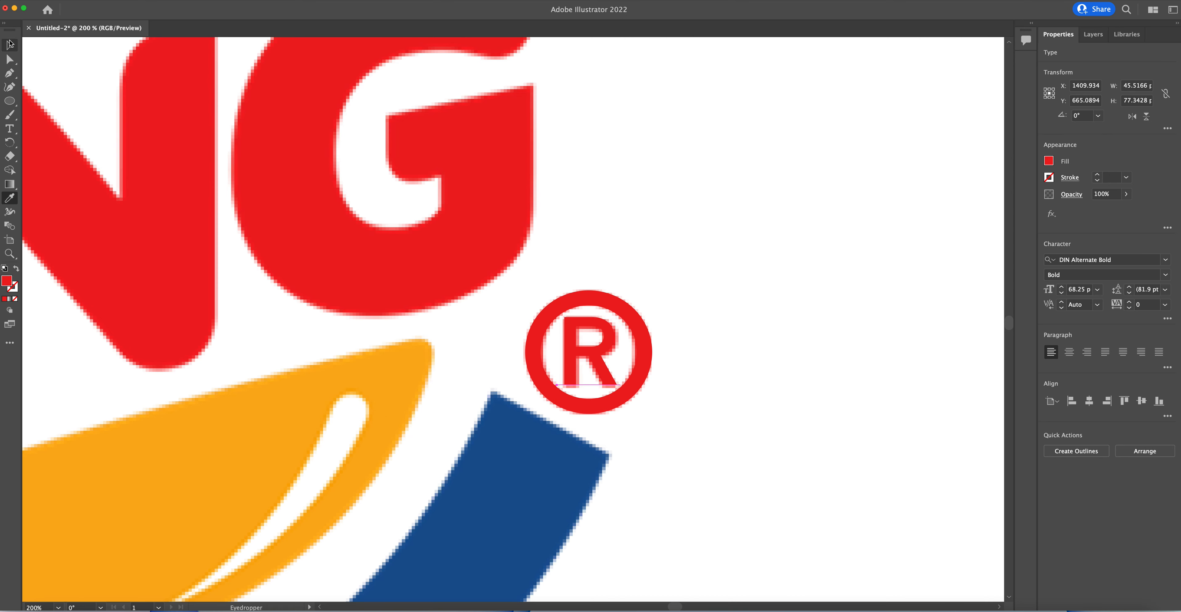
{"action": "key", "text": "v"}
Select the ring and R together and move them onto the traced logo outside the artboard, beside the blue arc's end.
{"action": "left_click", "coordinate": [1091, 40]}
{"action": "key", "text": "super+a"}
{"action": "key", "text": "a"}
{"action": "key", "text": "super+0"}
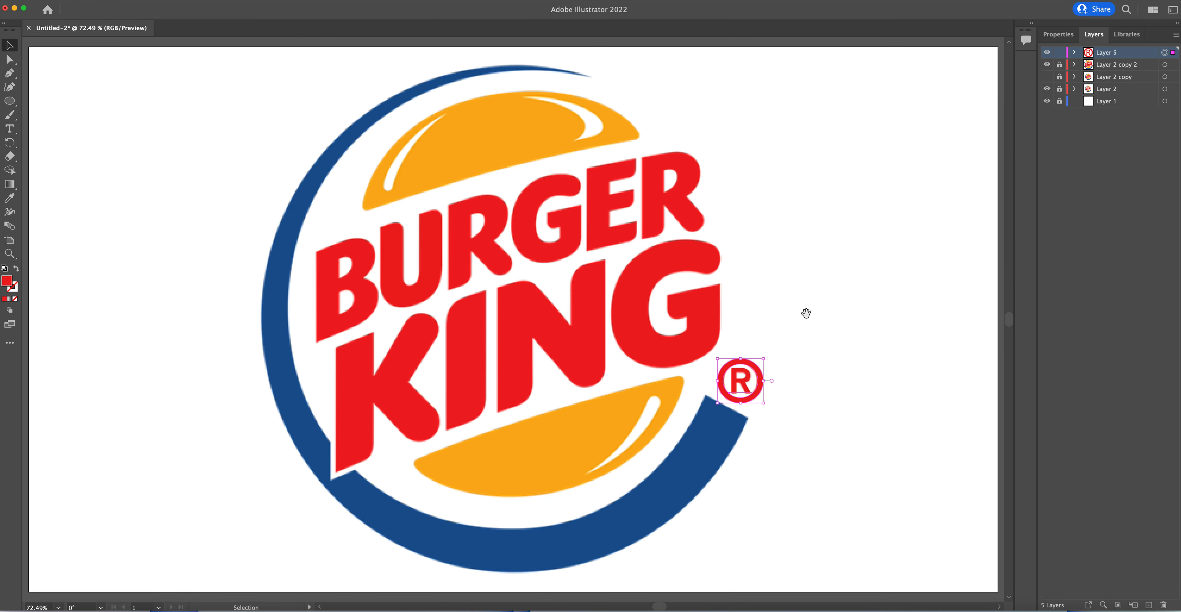
{"action": "left_click_drag", "start_coordinate": [804, 311], "coordinate": [403, 351]}
{"action": "key", "text": "v"}
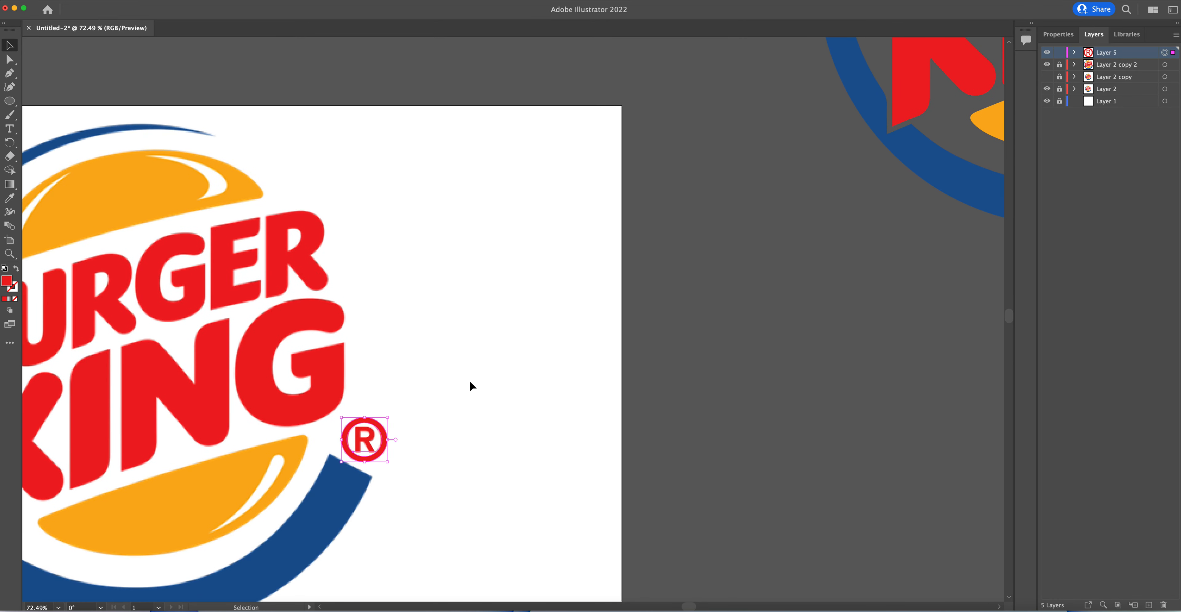
{"action": "left_click_drag", "start_coordinate": [378, 429], "coordinate": [900, 269]}
{"action": "key", "text": "space"}
{"action": "left_click_drag", "start_coordinate": [823, 342], "coordinate": [286, 515]}
{"action": "left_click_drag", "start_coordinate": [359, 454], "coordinate": [769, 203]}
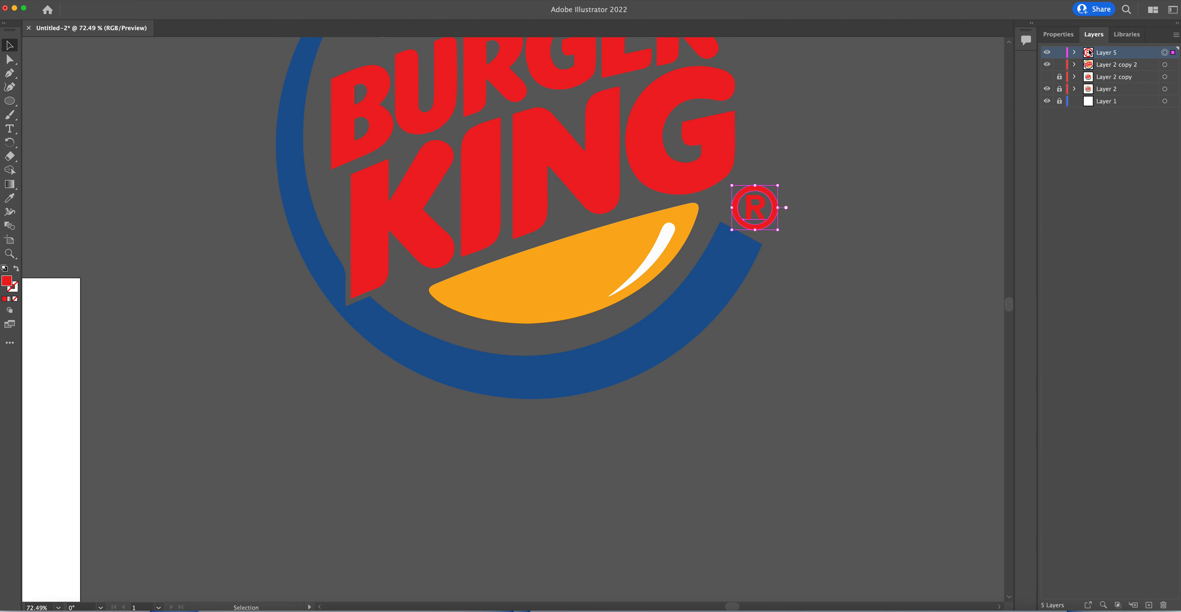
Lock Layer 5 and clear the old traced trademark symbol from beneath the rebuilt one.
{"action": "left_click", "coordinate": [1059, 52]}
{"action": "left_click", "coordinate": [752, 213]}
{"action": "left_click", "coordinate": [834, 172]}
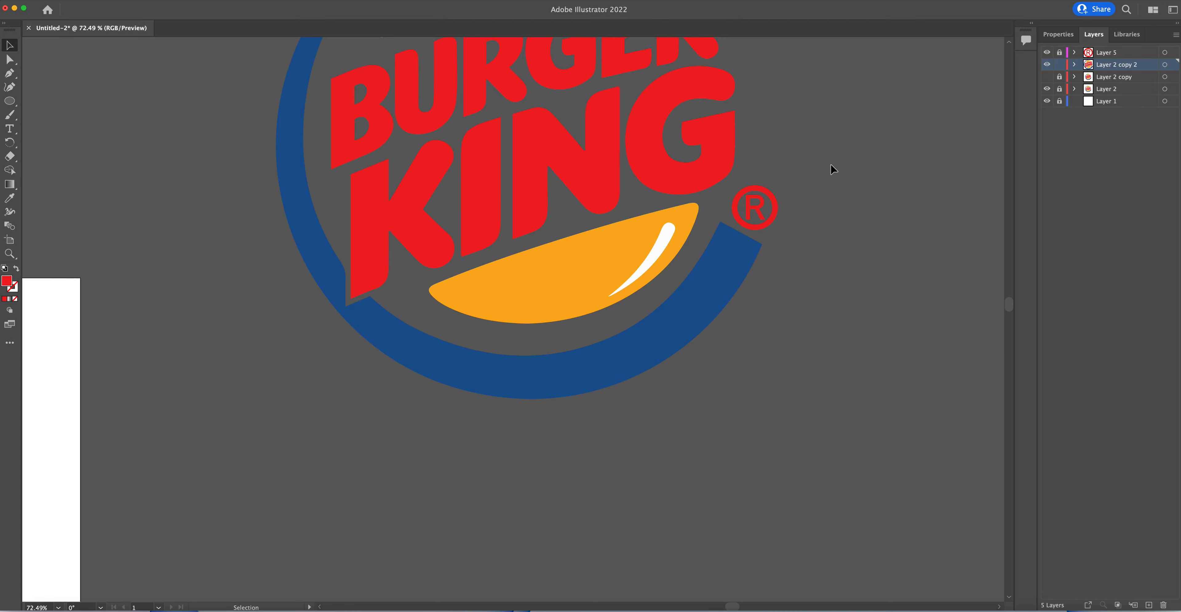
Unlock Layer 5 and move its R and ring objects into Layer 2 copy 2 above the other paths.
{"action": "left_click", "coordinate": [1059, 52]}
{"action": "left_click", "coordinate": [1075, 53]}
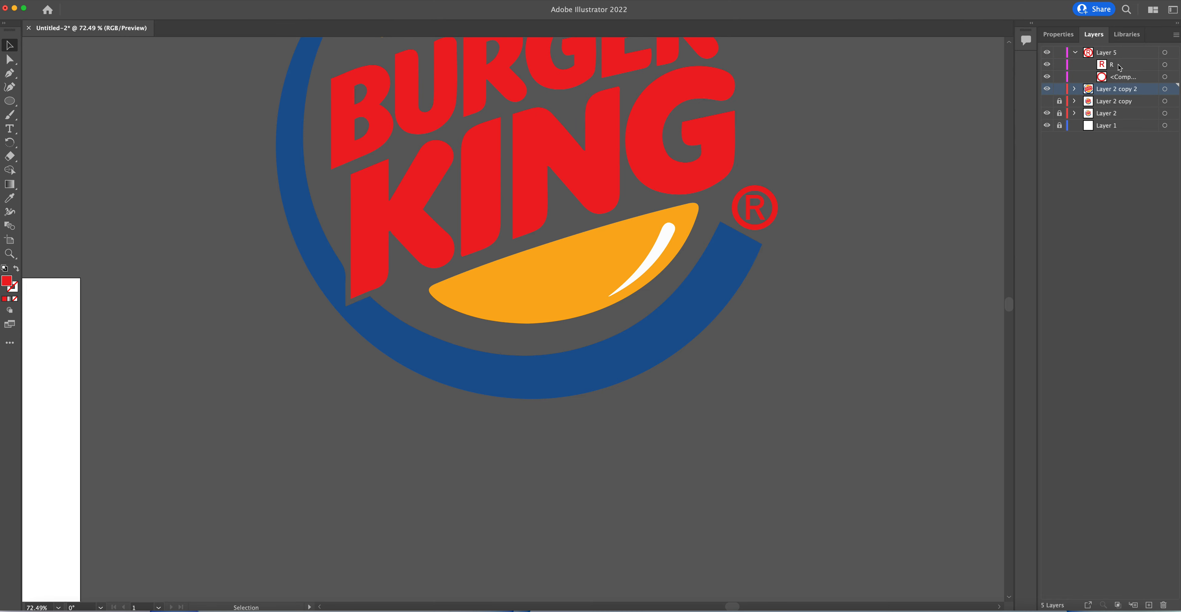
{"action": "left_click", "coordinate": [1149, 66]}
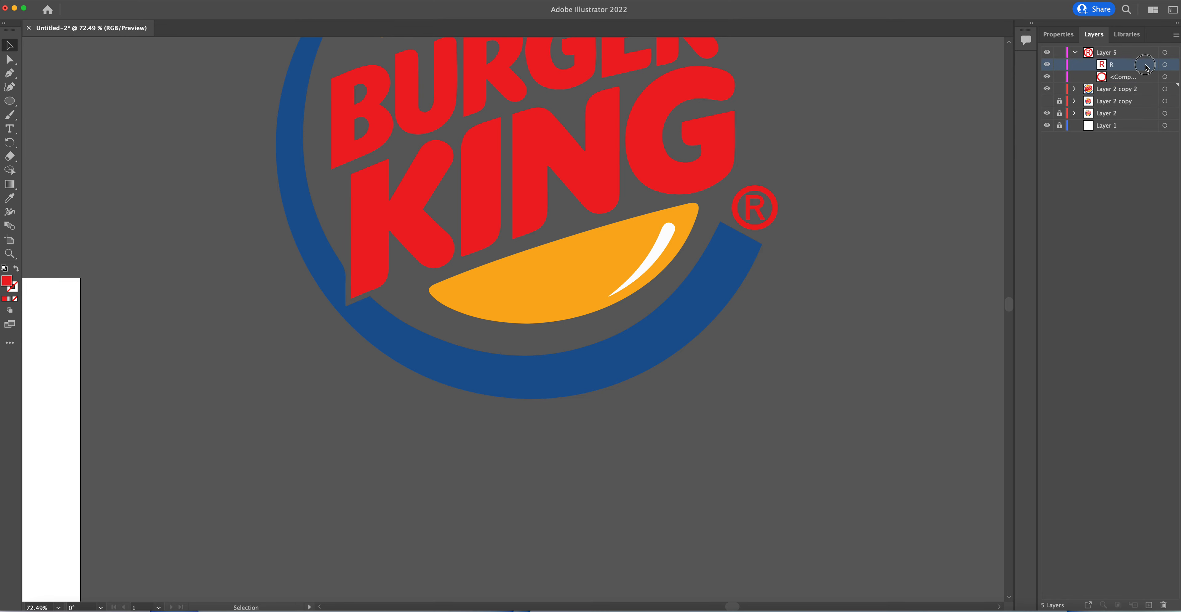
{"action": "left_click", "coordinate": [1165, 64]}
{"action": "left_click", "coordinate": [1165, 77], "text": "shift"}
{"action": "left_click", "coordinate": [1132, 77], "text": "shift"}
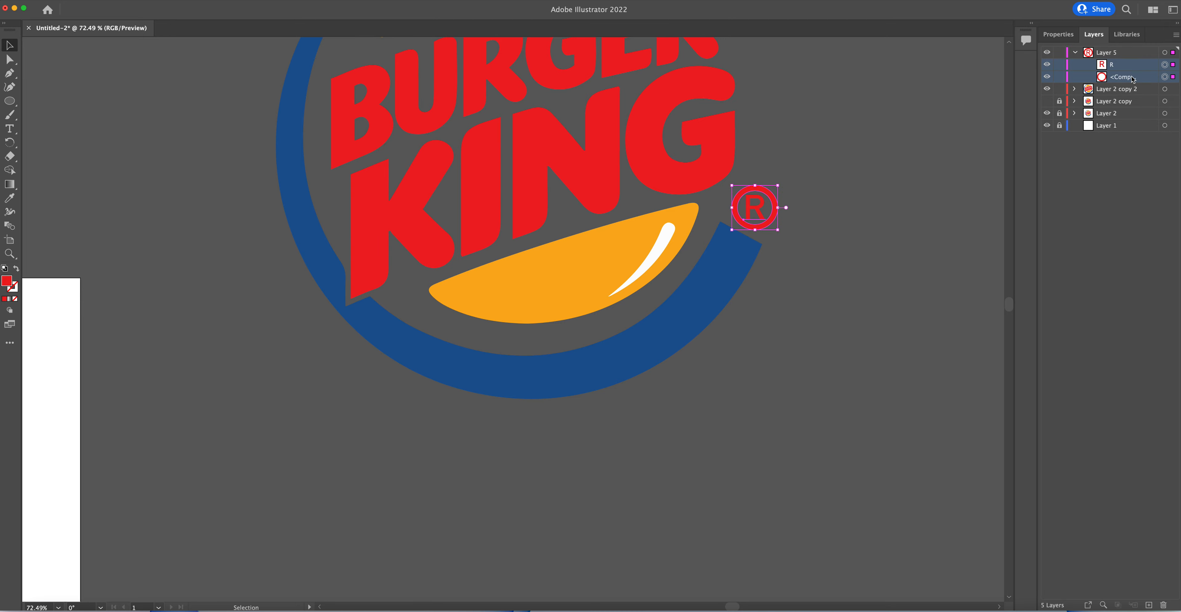
{"action": "left_click", "coordinate": [1075, 89]}
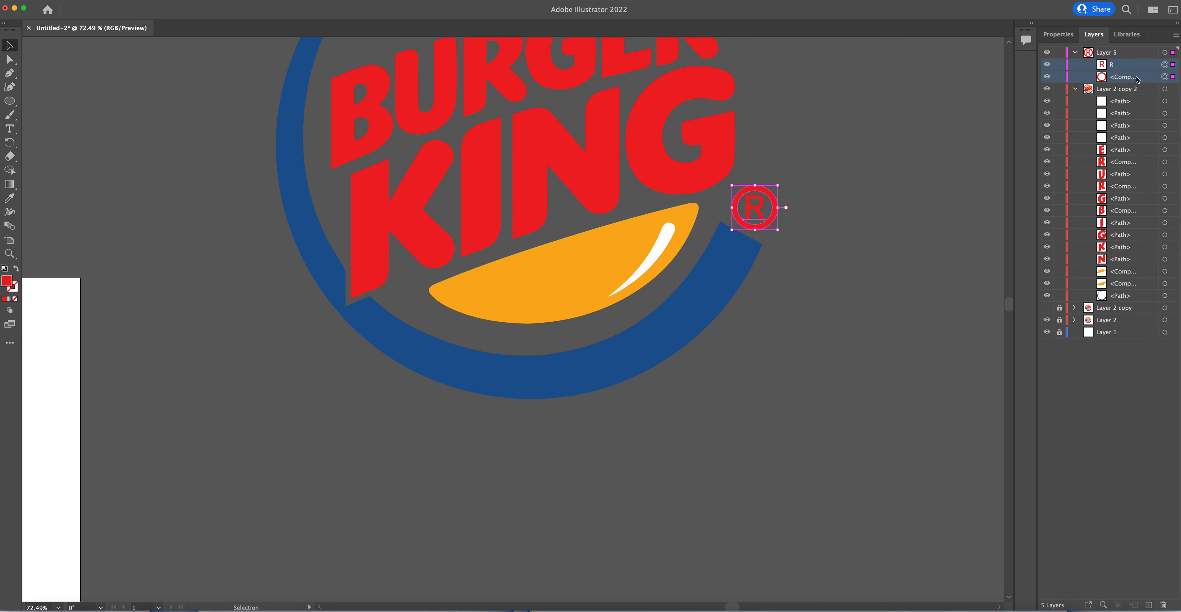
{"action": "left_click_drag", "start_coordinate": [1133, 80], "coordinate": [1134, 95]}
Delete the emptied Layer 5 and collapse Layer 2 copy 2.
{"action": "left_click", "coordinate": [1130, 54]}
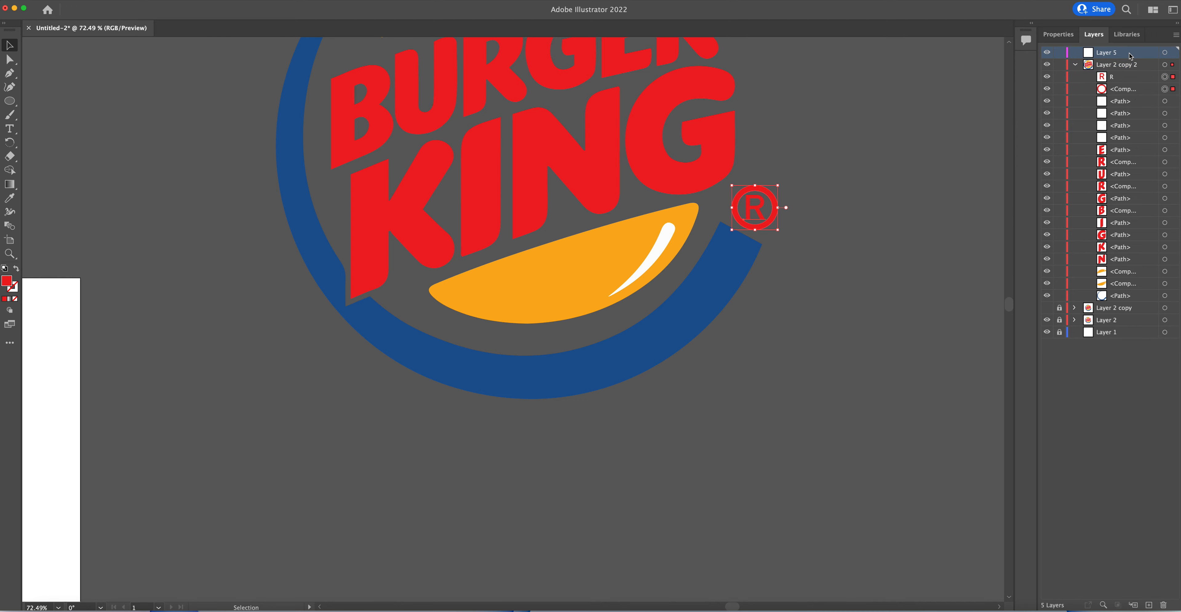
{"action": "left_click", "coordinate": [1163, 605]}
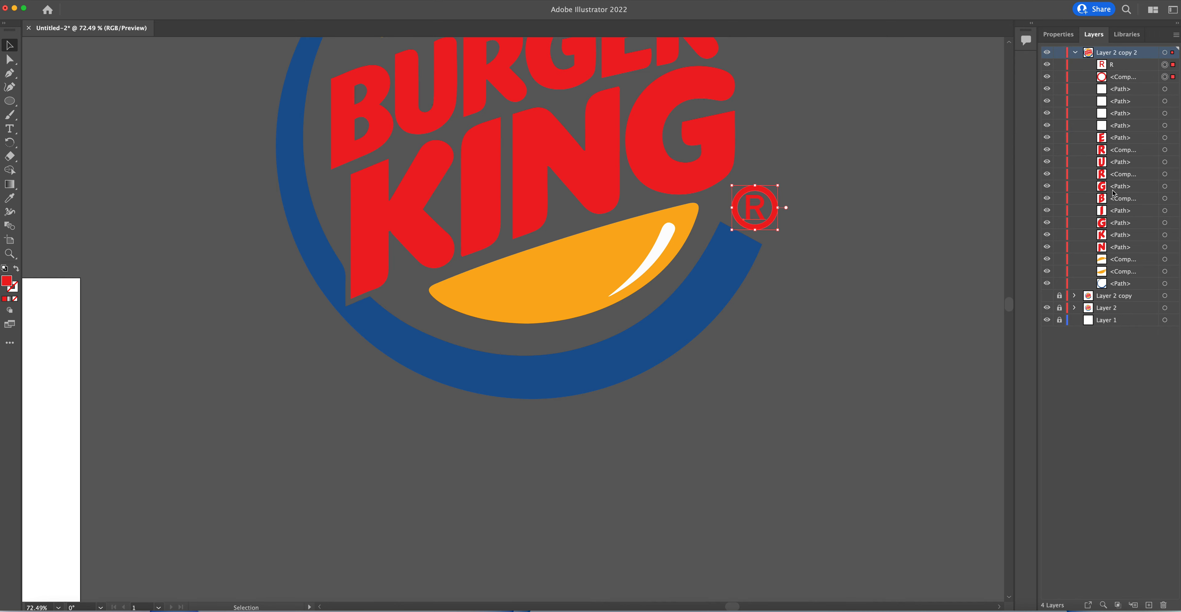
{"action": "left_click", "coordinate": [1074, 53]}
Select all the artwork in Layer 2 copy 2 and move it onto the artboard, aligned over the original logo image.
{"action": "left_click", "coordinate": [1164, 52]}
{"action": "key", "text": "space"}
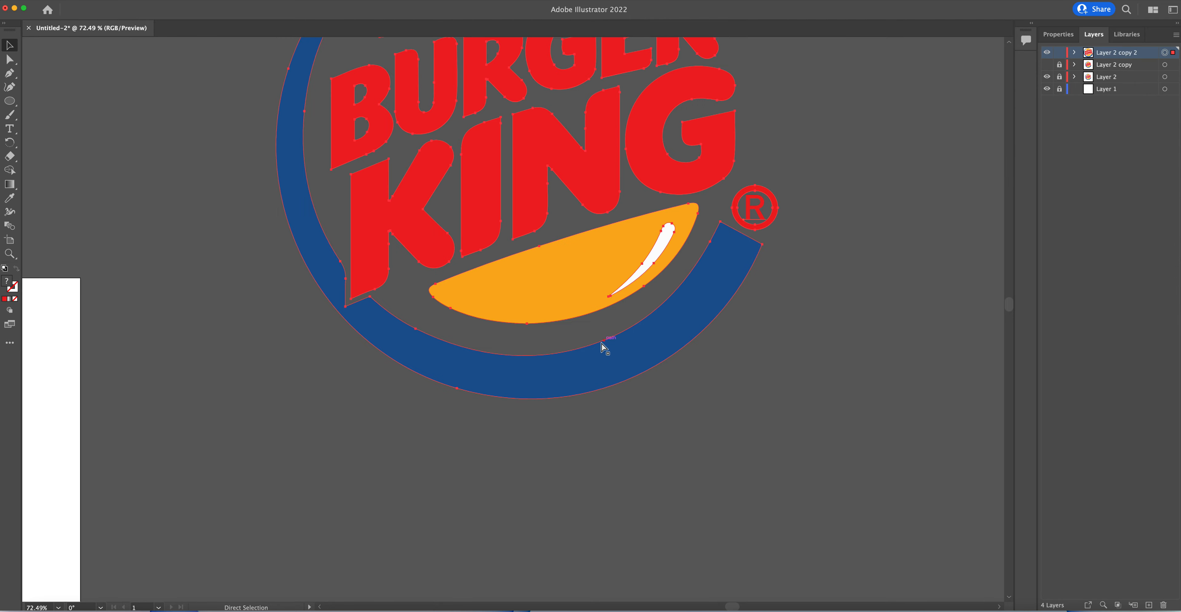
{"action": "key", "text": "space"}
{"action": "left_click_drag", "start_coordinate": [760, 290], "coordinate": [791, 457]}
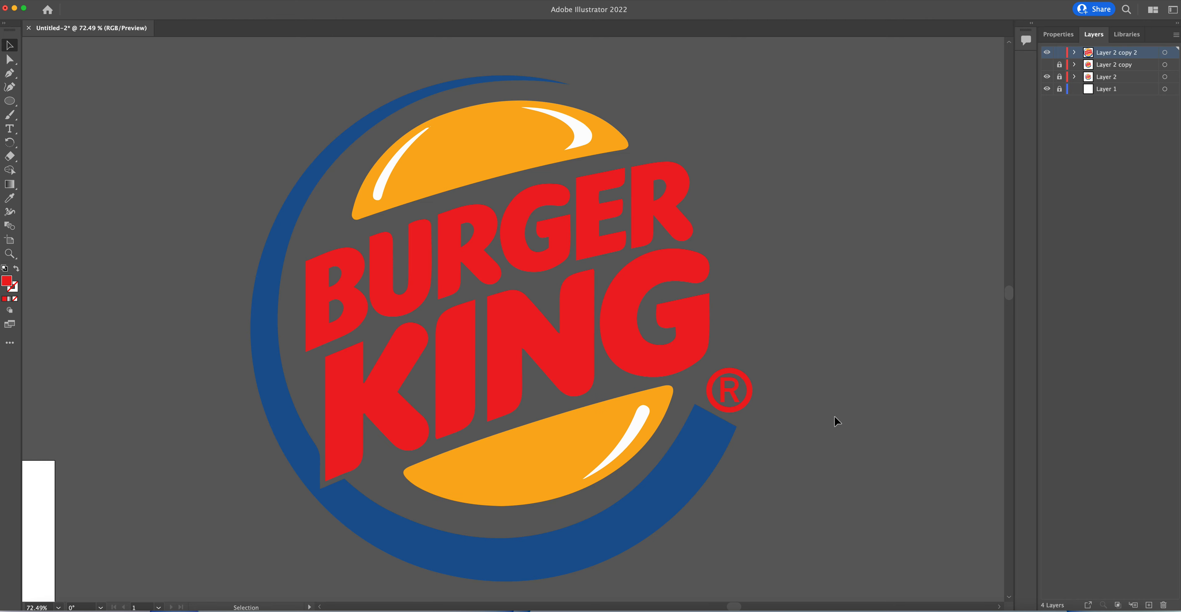
{"action": "key", "text": "super+0"}
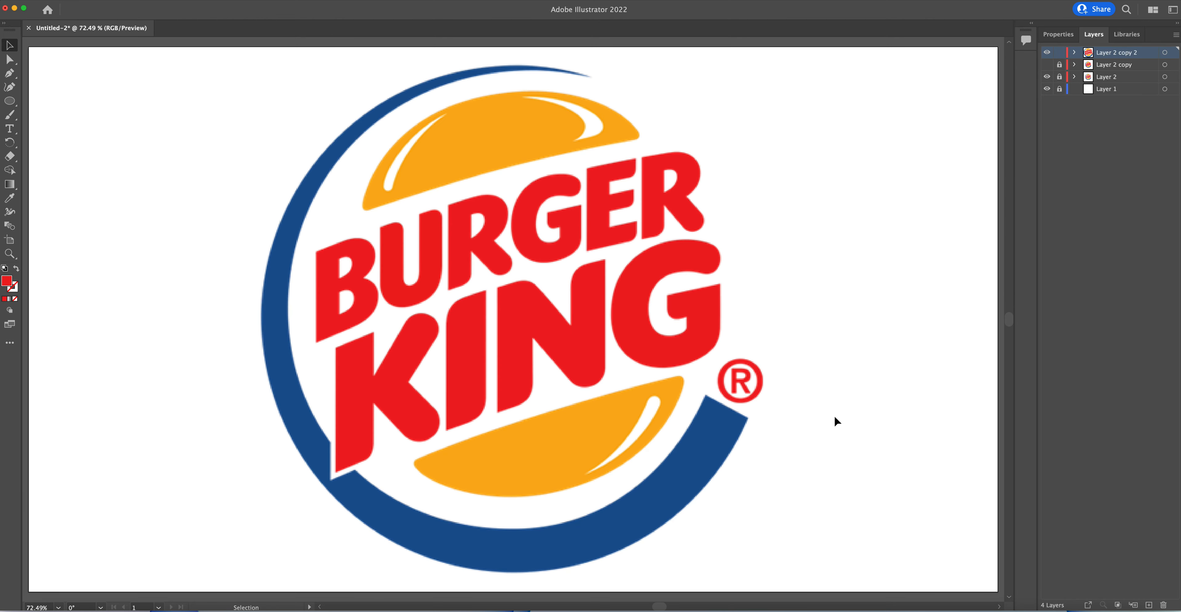
{"action": "key", "text": "super+minus"}
{"action": "key", "text": "super+minus"}
{"action": "key", "text": "super+minus"}
{"action": "key", "text": "super+minus"}
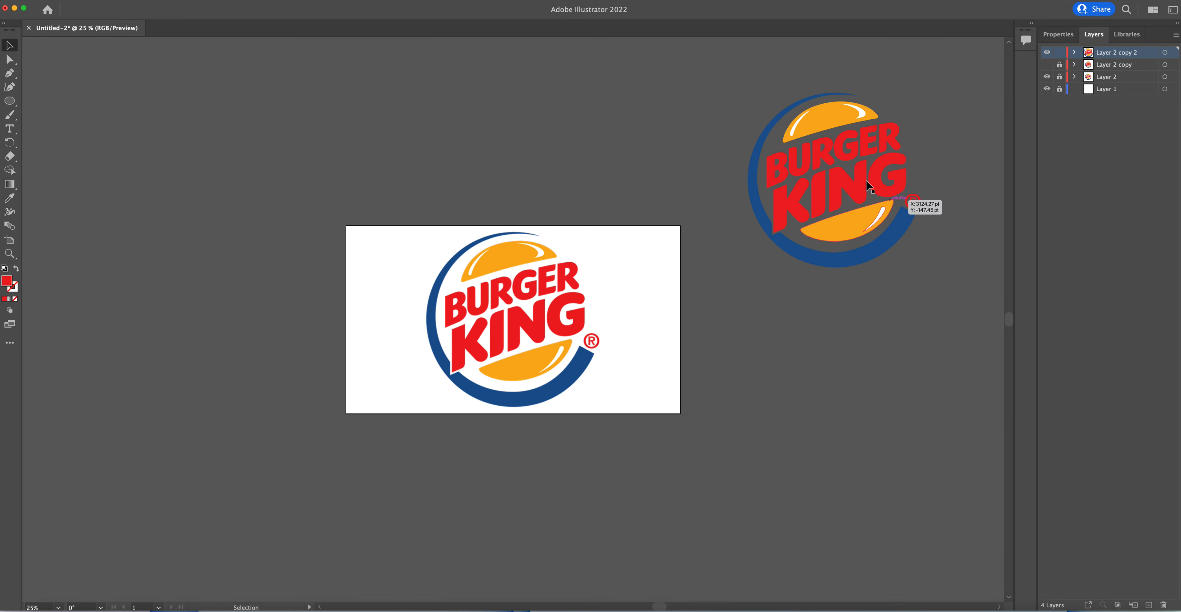
{"action": "key", "text": "super+a"}
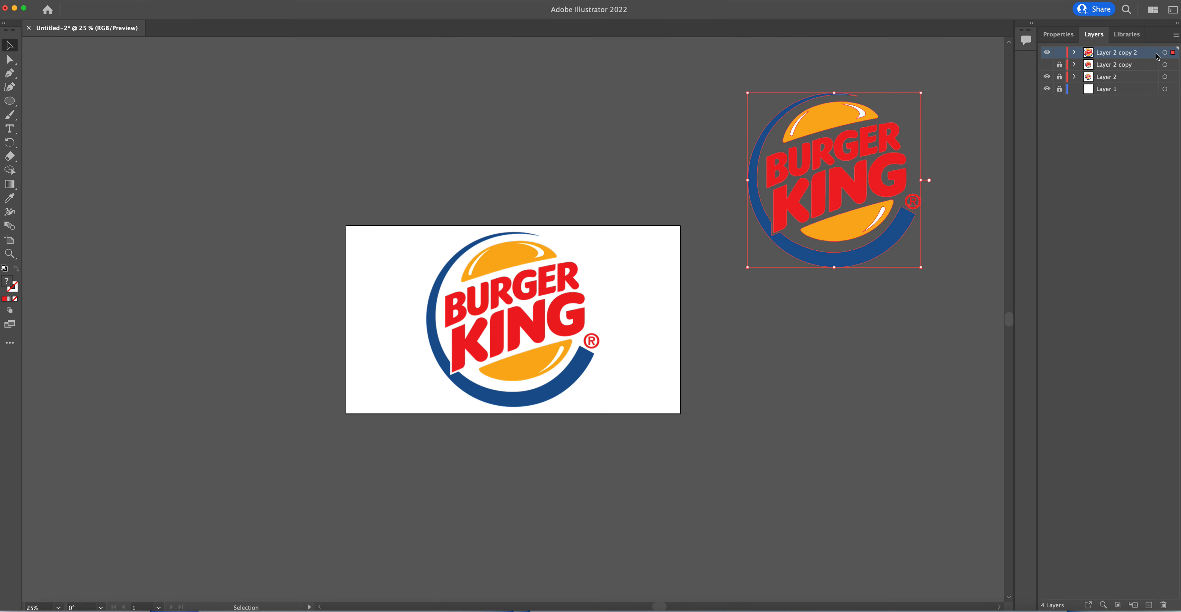
{"action": "left_click_drag", "start_coordinate": [865, 243], "coordinate": [572, 379]}
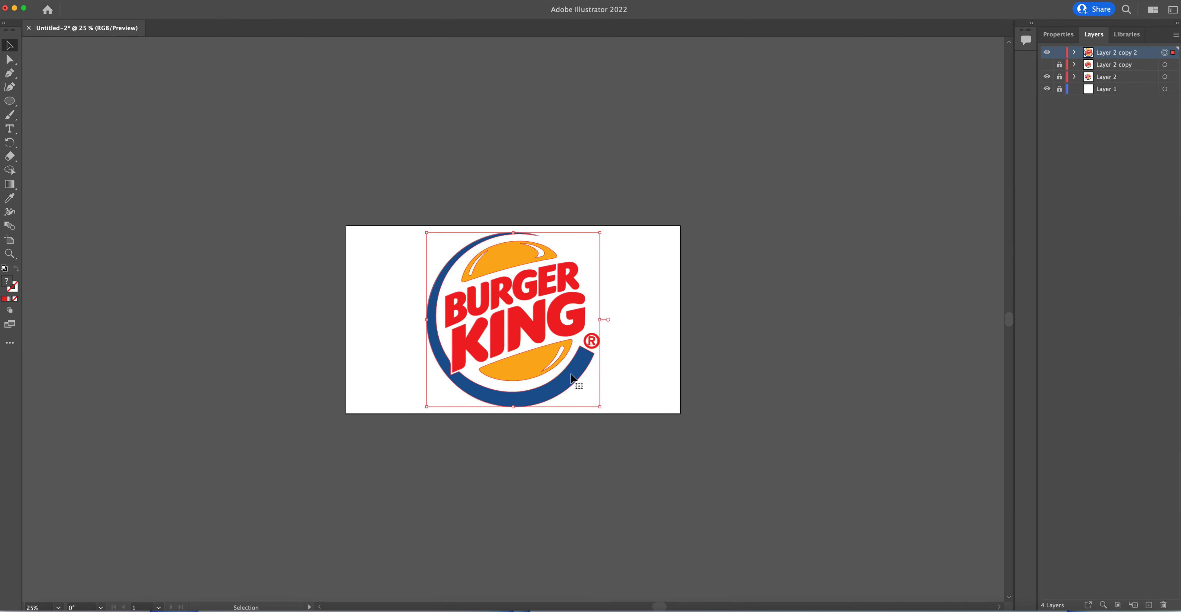
Toggle the visibility of Layer 2 copy 2 to compare the vector logo with the original image.
{"action": "left_click", "coordinate": [1046, 53]}
{"action": "left_click", "coordinate": [1046, 54]}
{"action": "left_click", "coordinate": [1047, 54]}
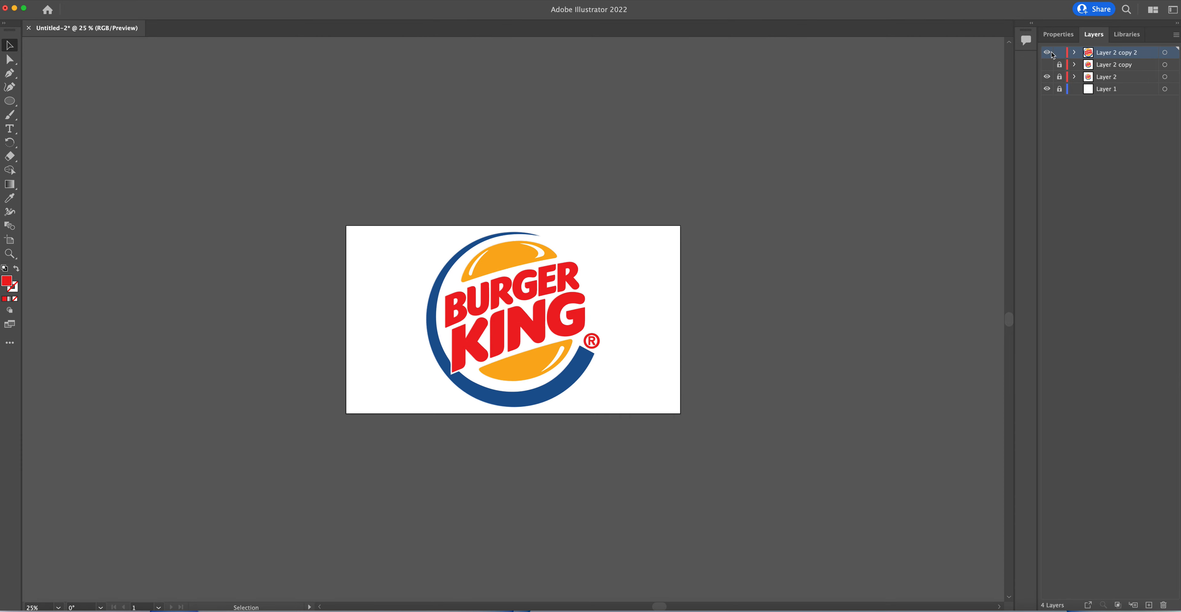